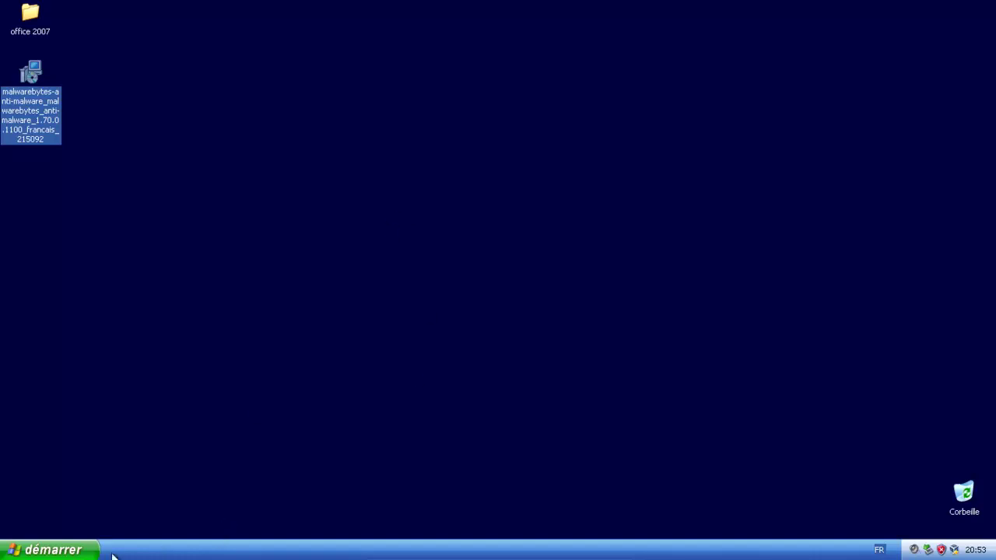
- Launch ThinApp Setup Capture and proceed to the prescan stage
click(74, 549)
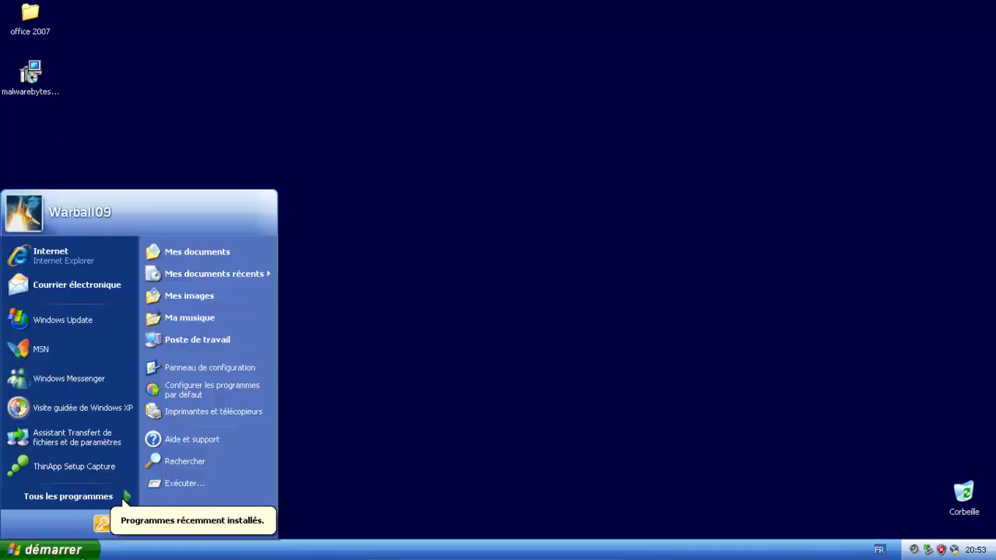
click(101, 467)
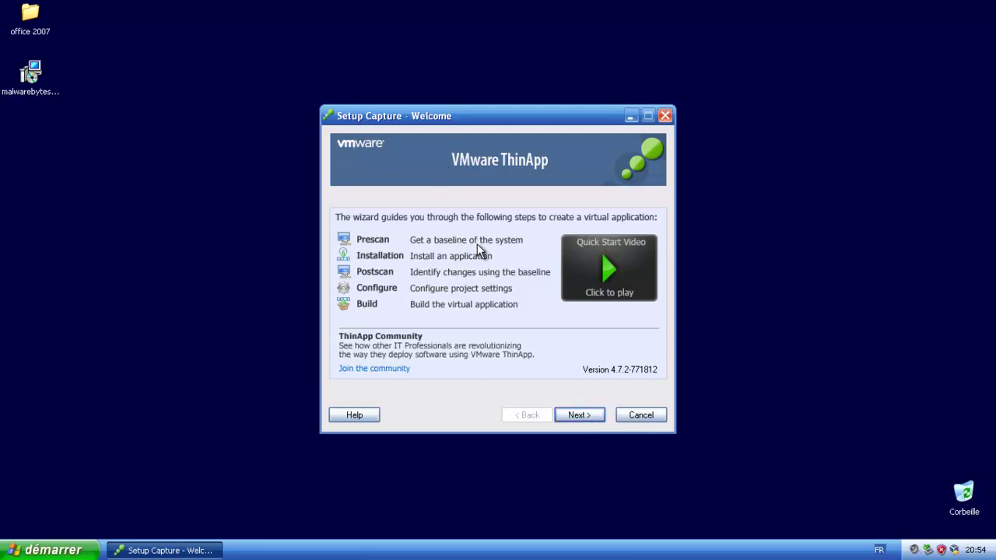
click(580, 414)
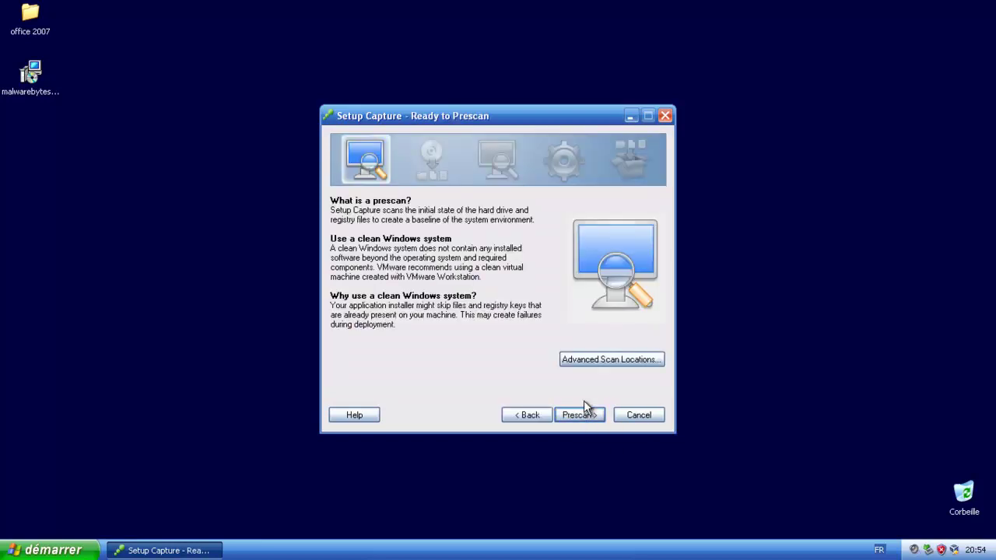
- Set the c:\ drive in the prescan's advanced scan locations and run the prescan
click(591, 359)
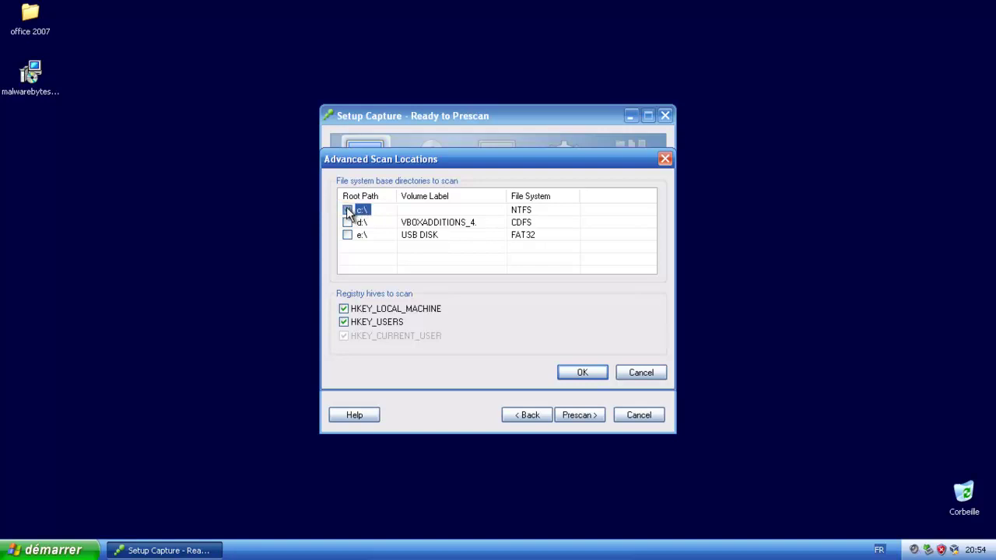
click(348, 210)
click(573, 378)
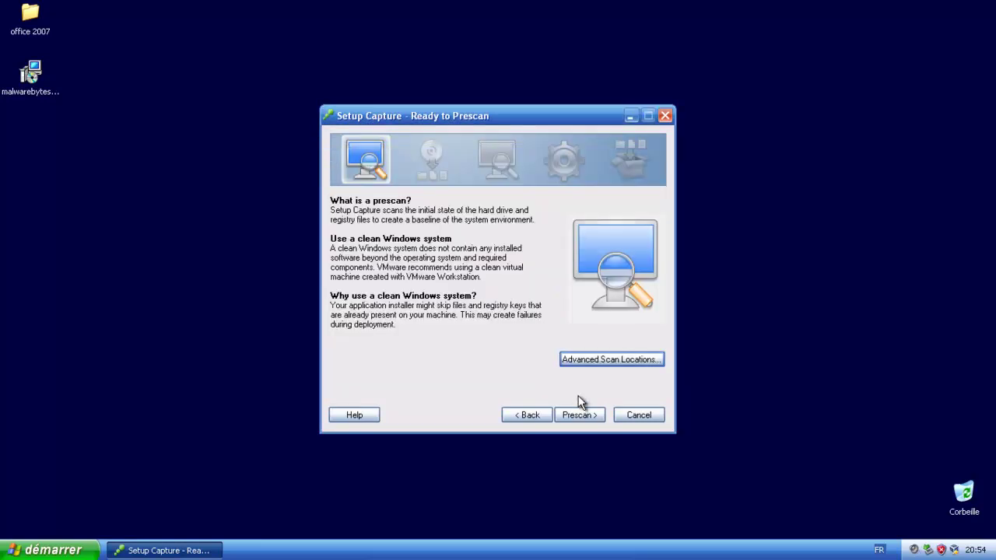
click(581, 415)
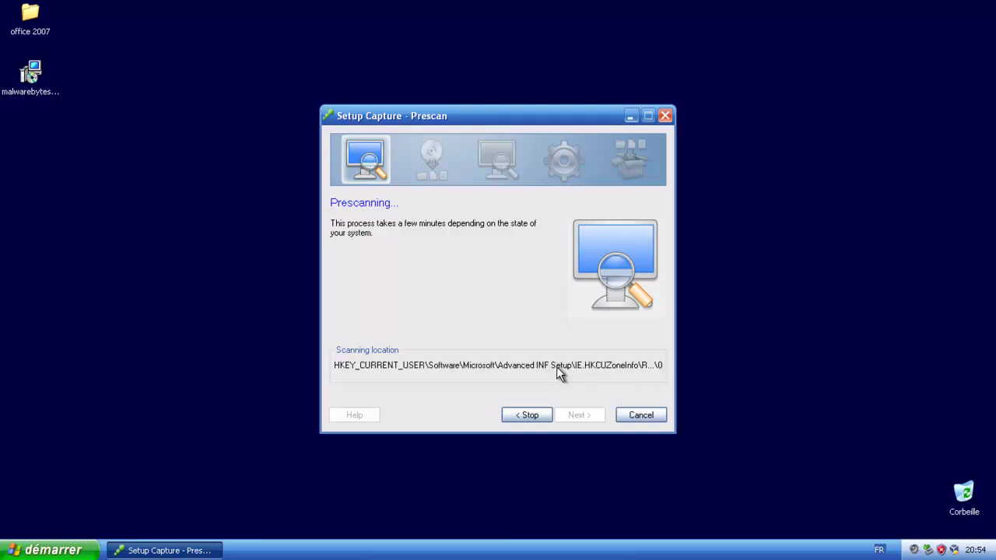
- Minimize Setup Capture and start the Malwarebytes Anti-Malware 1.70.0.1100 installer from the desktop, accepting the setup language
click(628, 118)
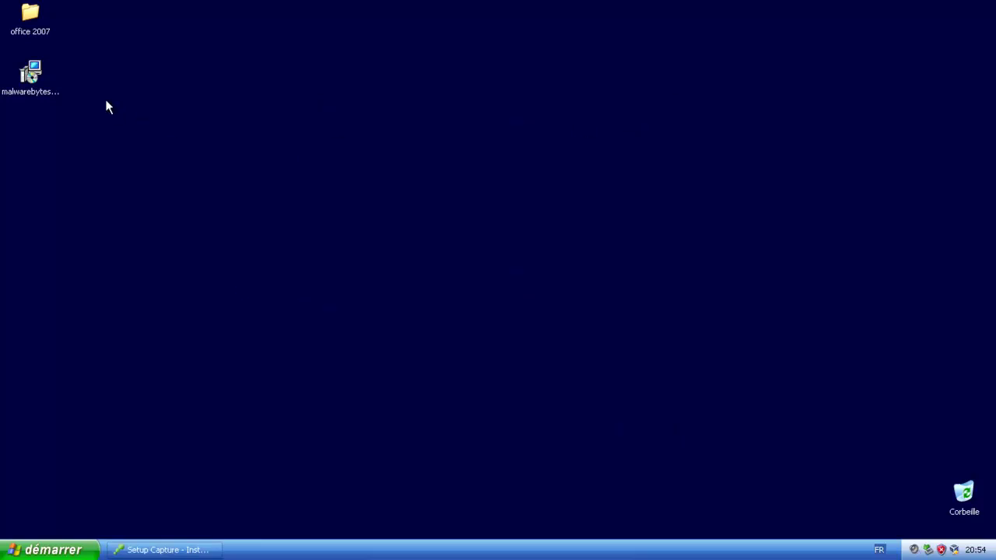
drag(35, 80, 397, 199)
click(318, 258)
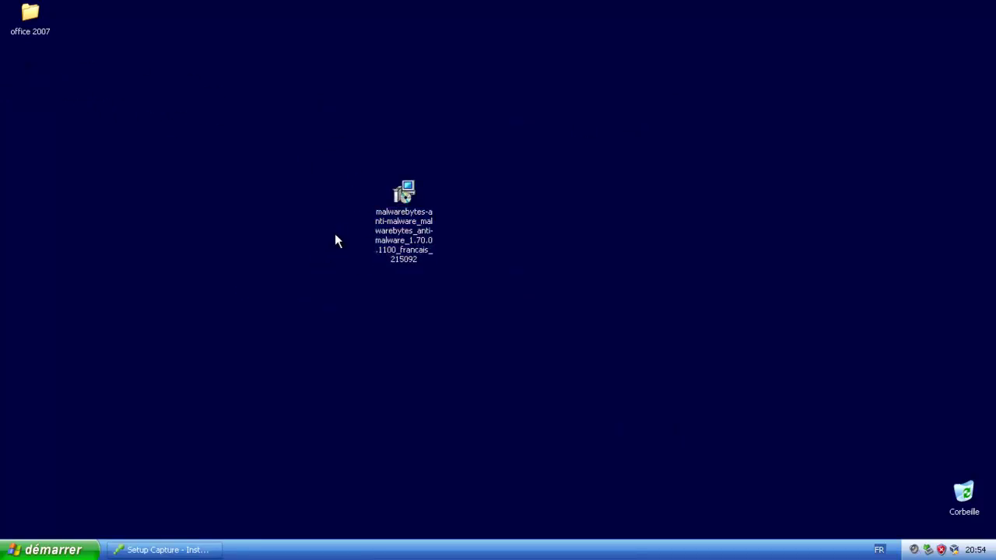
double_click(403, 196)
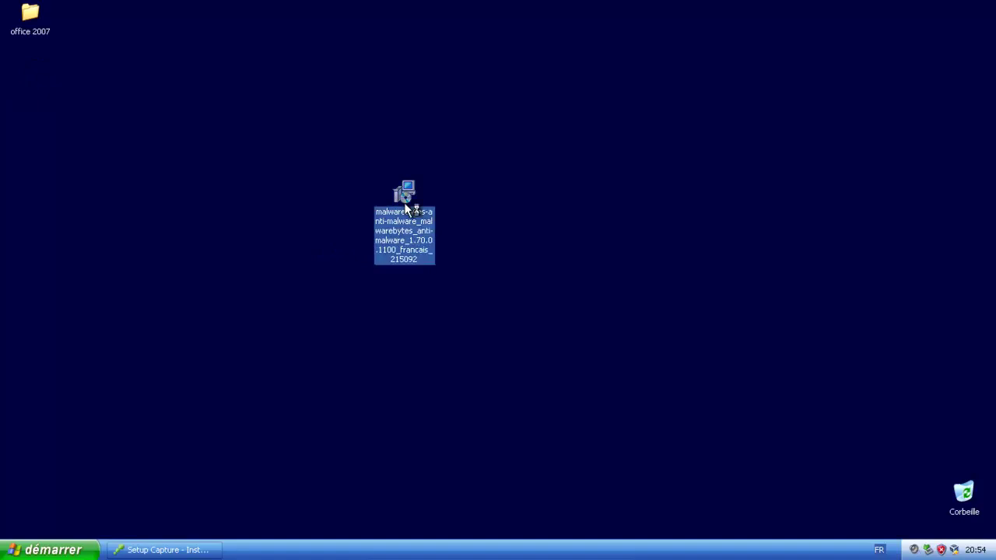
click(507, 309)
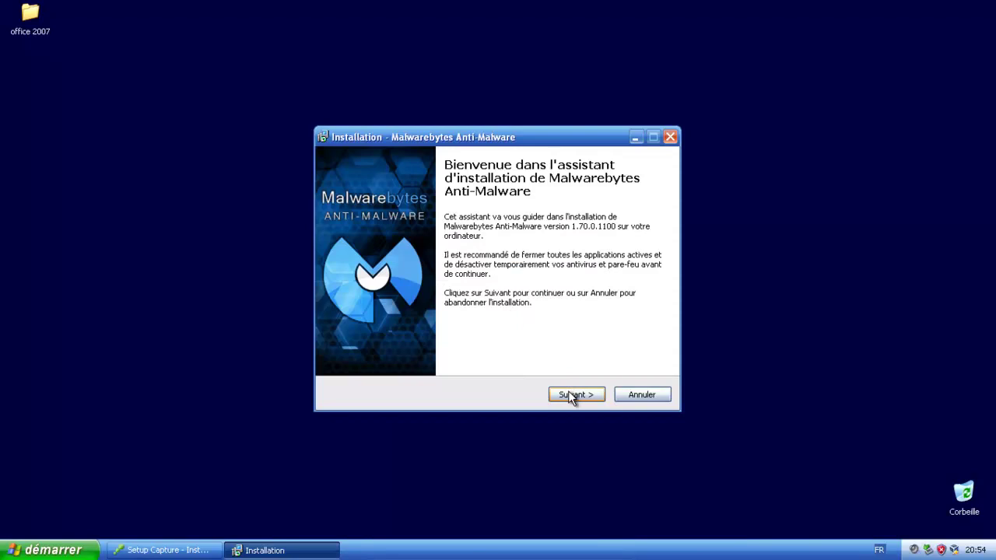
- Accept the licence agreement and install Malwarebytes Anti-Malware in C:\Program Files\Malwarebytes' Anti-Malware with a desktop icon
click(570, 394)
click(443, 349)
click(577, 394)
click(578, 395)
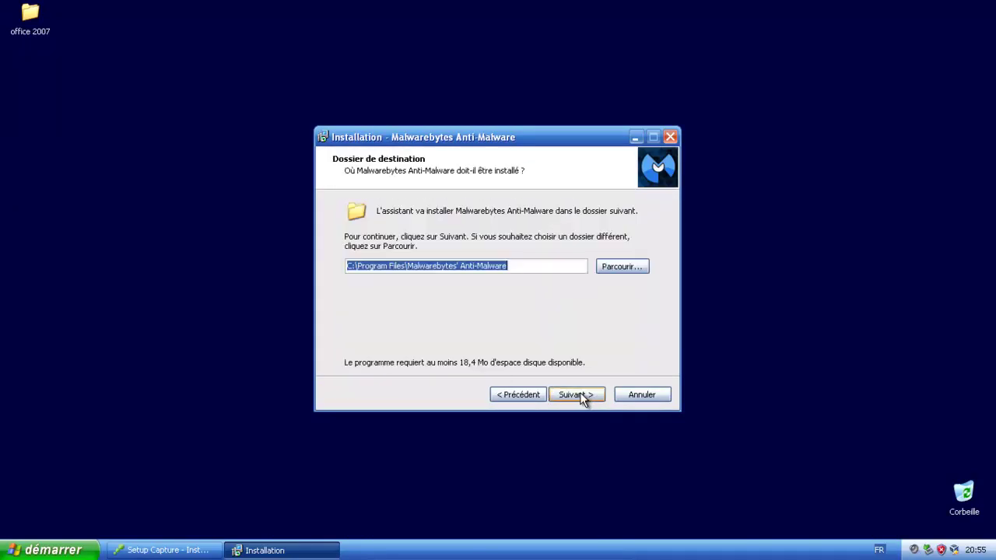
click(577, 394)
click(578, 394)
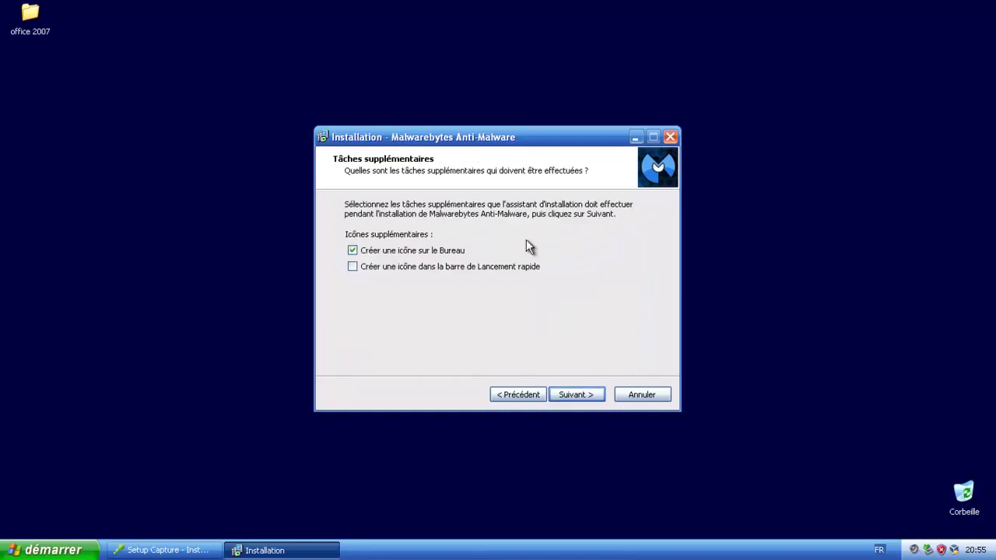
click(569, 399)
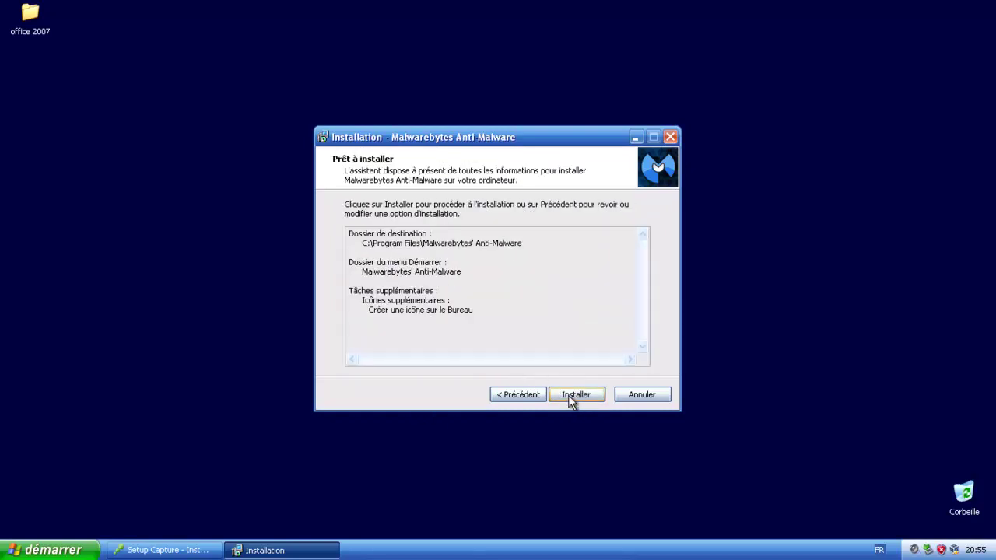
click(576, 395)
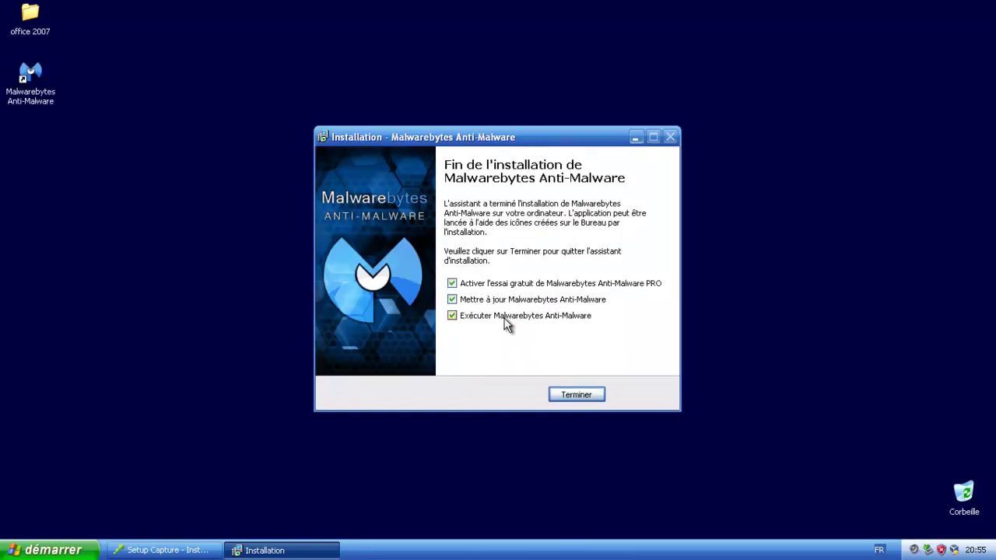
- Finish the installer without the PRO trial or update, and close Malwarebytes after declining the database update
click(502, 300)
click(507, 287)
click(576, 395)
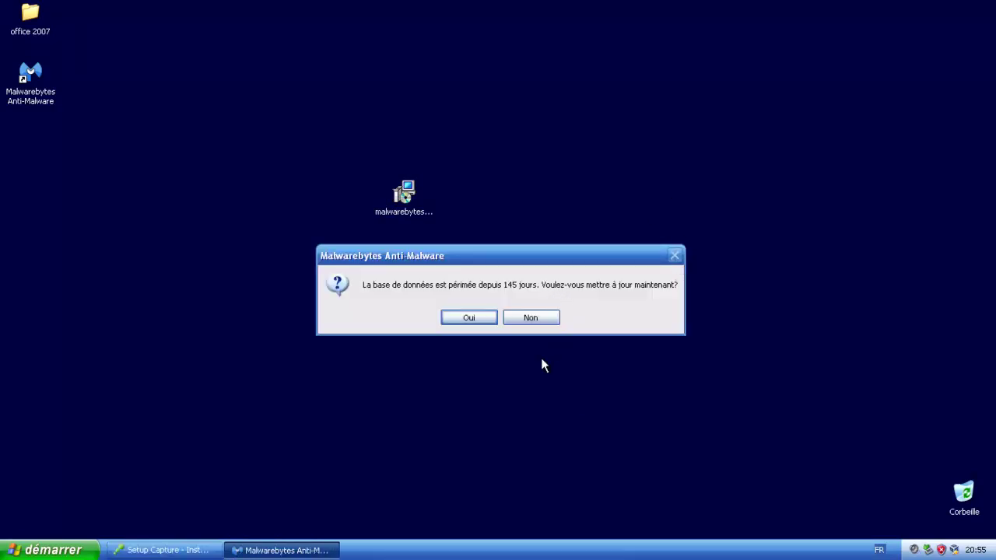
click(544, 318)
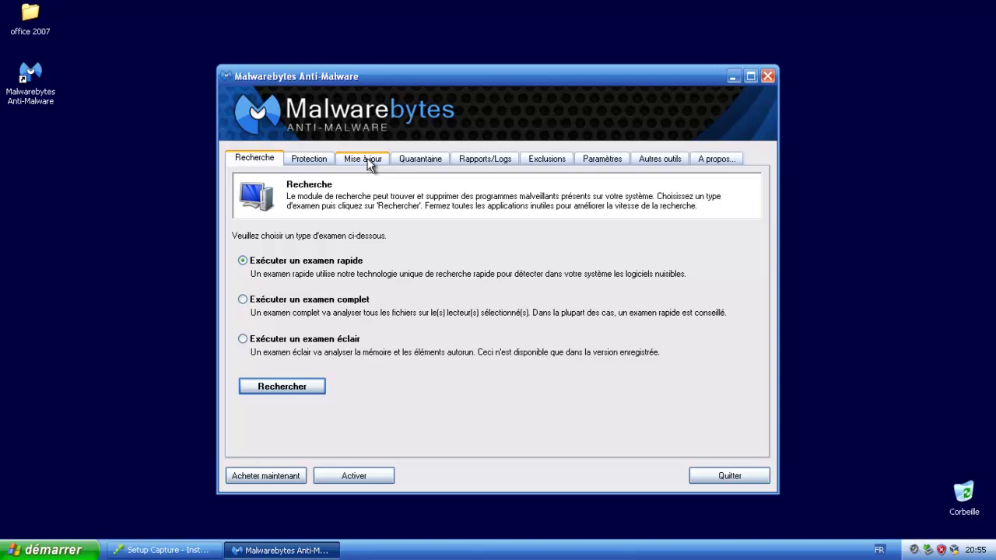
click(767, 76)
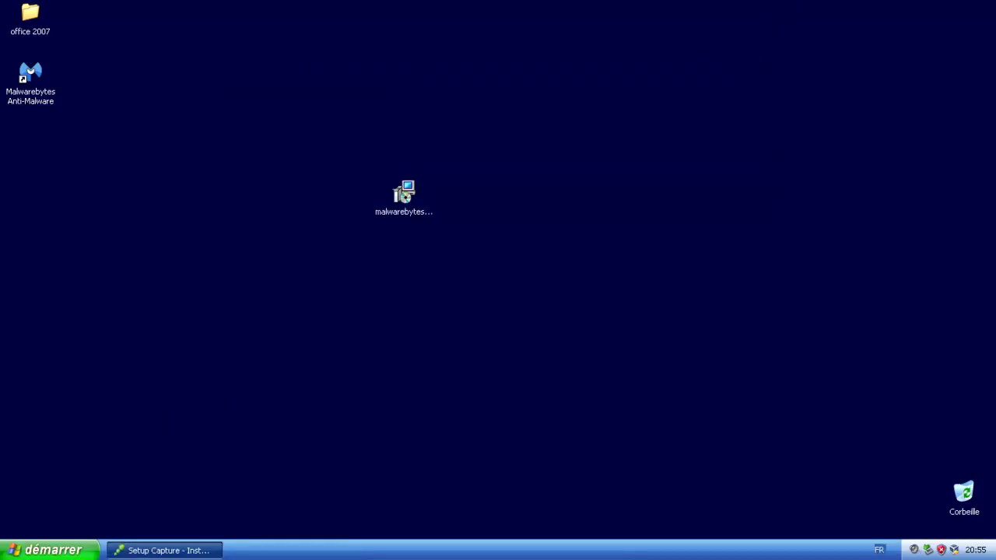
- Restore Setup Capture and run the postscan, confirming that the application is fully installed
click(128, 552)
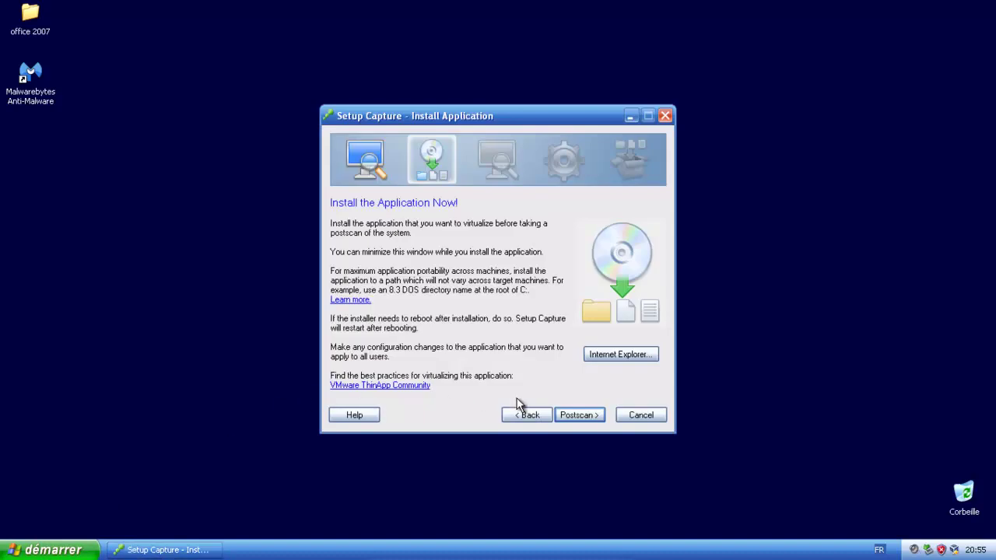
click(568, 417)
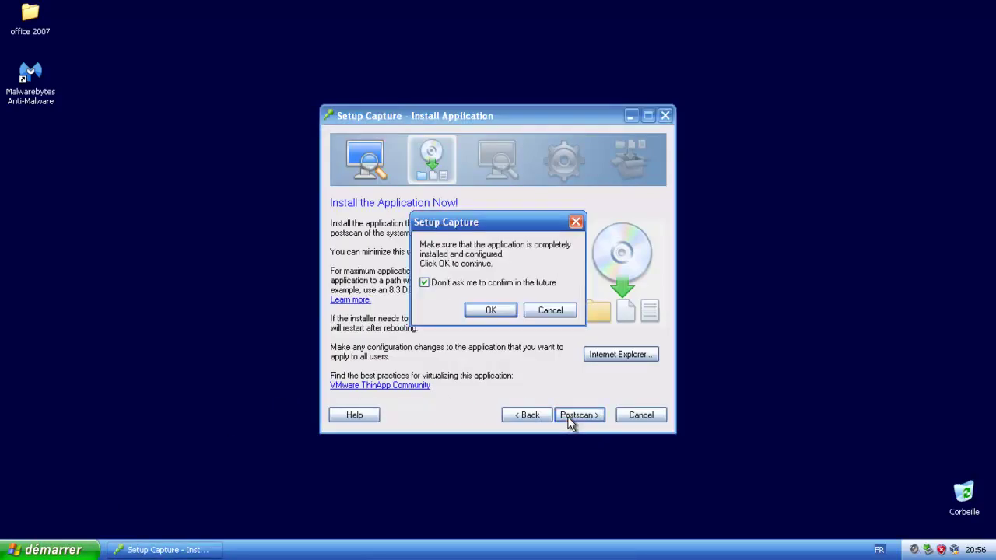
click(505, 314)
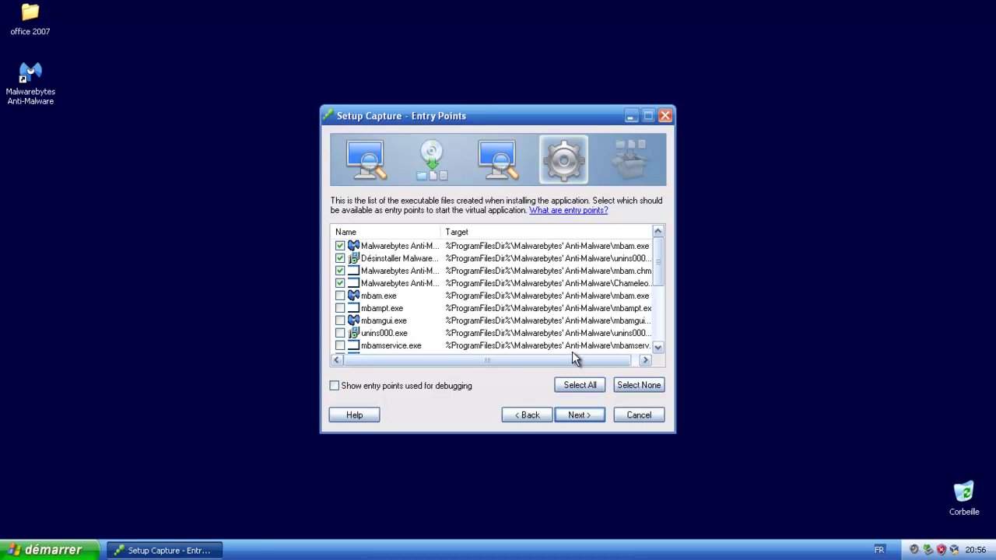
- Exclude the Malwarebytes uninstaller from the entry points and resize the list columns to check the target paths before continuing
drag(660, 267, 648, 250)
click(341, 259)
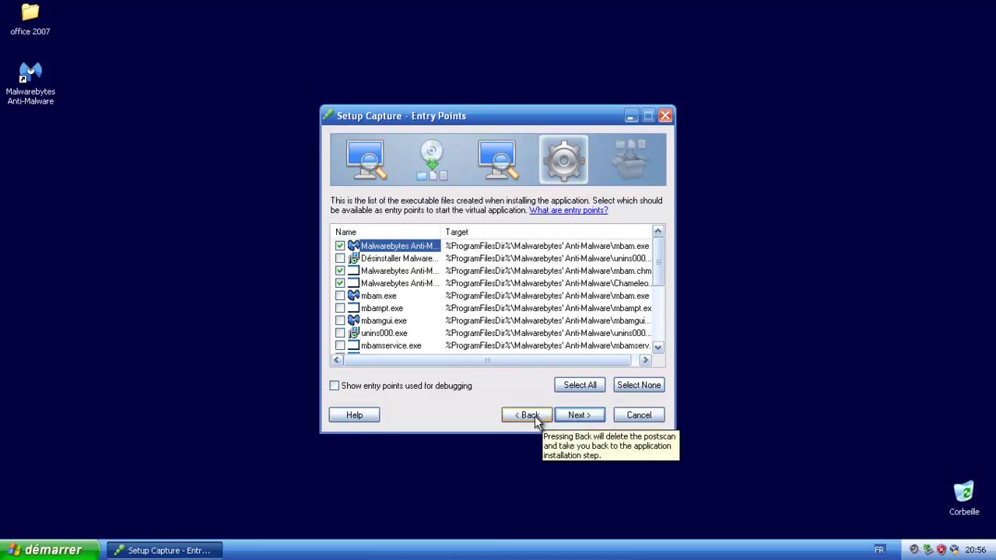
drag(496, 366, 540, 369)
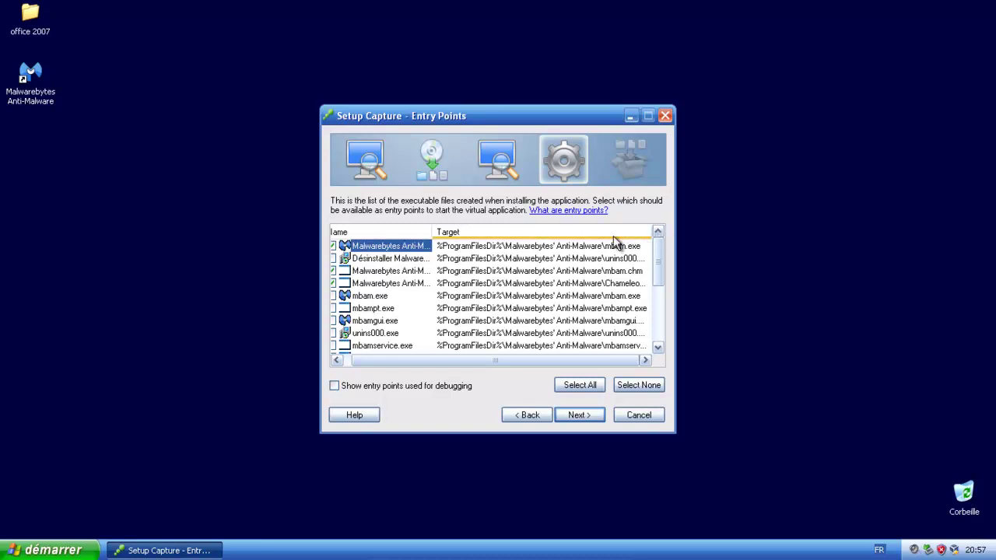
drag(436, 233, 410, 231)
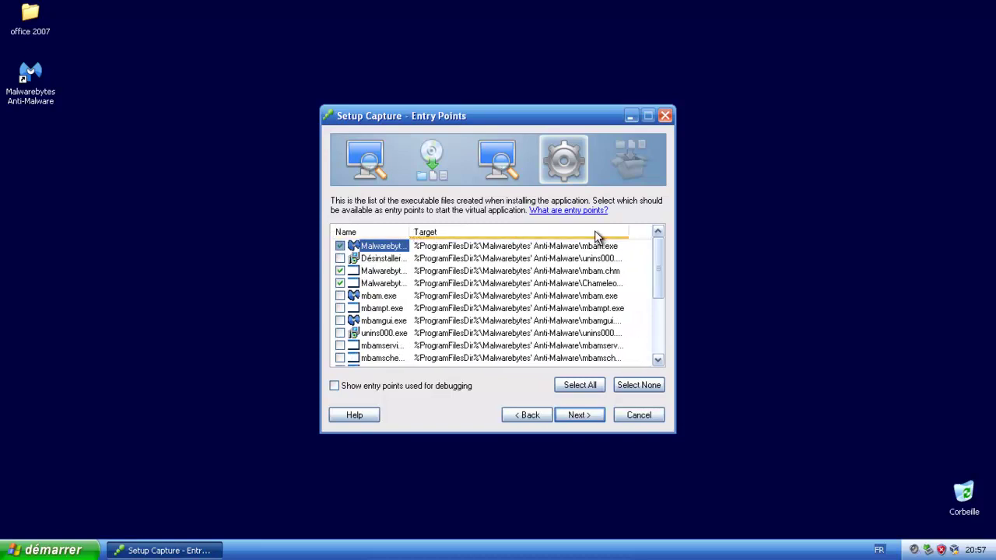
drag(635, 229, 670, 229)
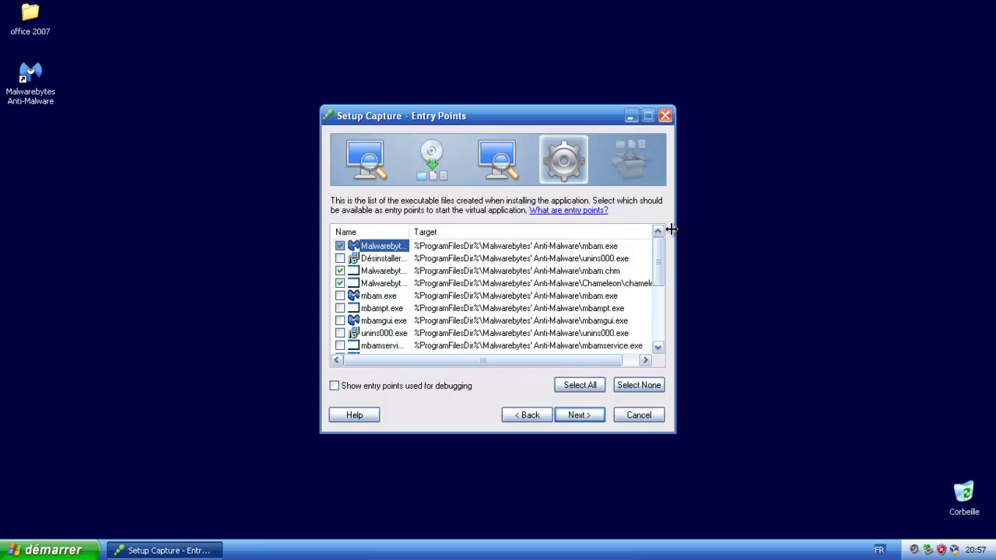
drag(671, 229, 682, 228)
drag(520, 364, 609, 360)
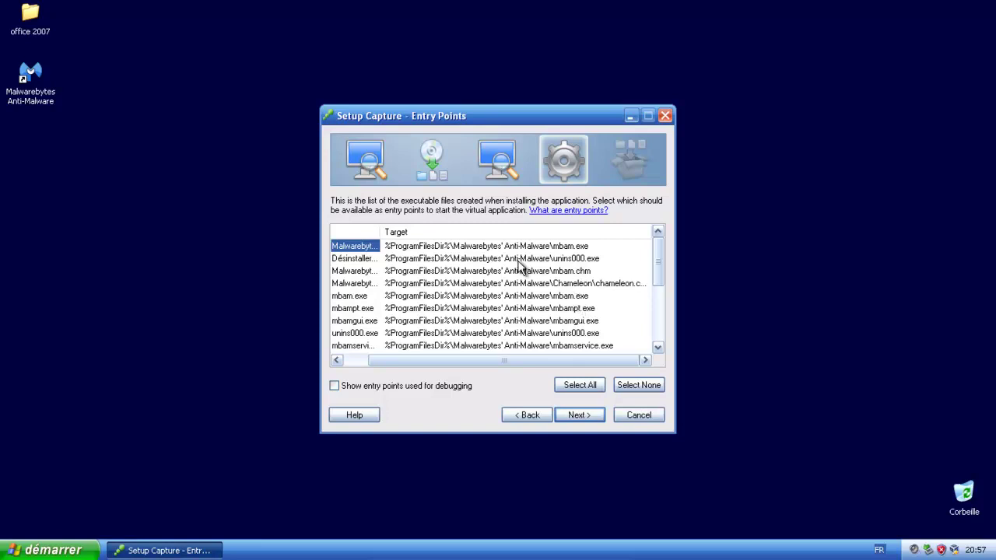
click(568, 417)
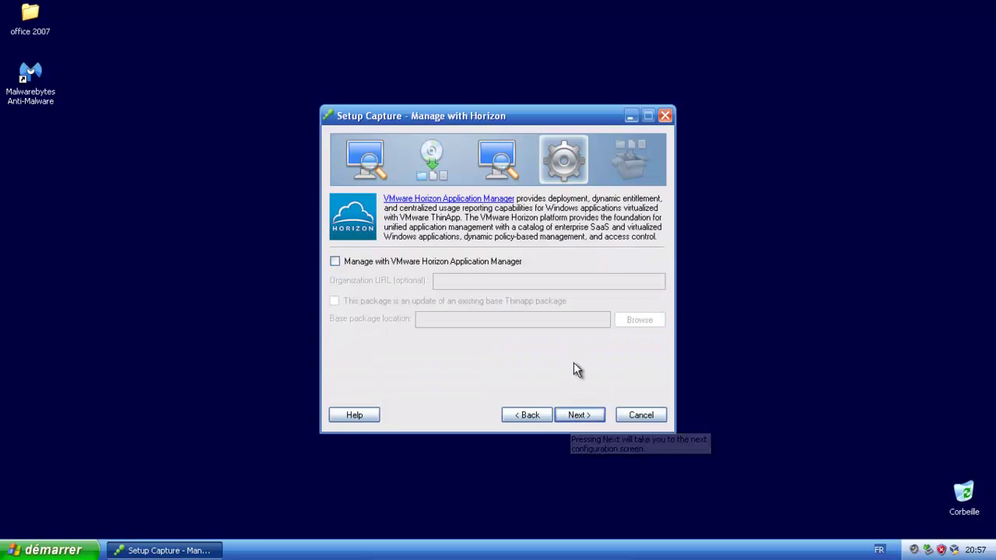
- Keep Horizon management off, access for Everyone and Merged isolation mode, and set the sandbox location to the same directory as the application
click(573, 418)
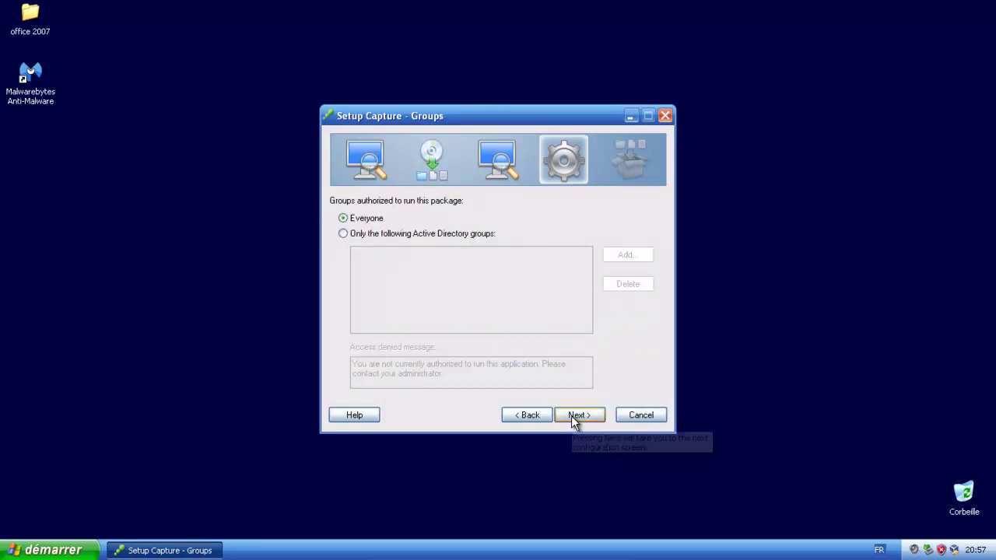
click(571, 416)
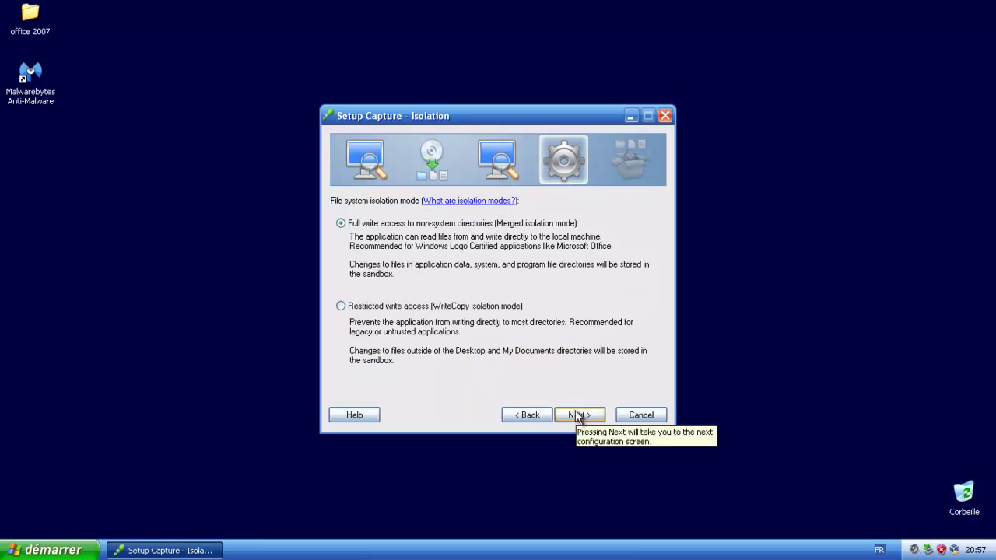
click(577, 417)
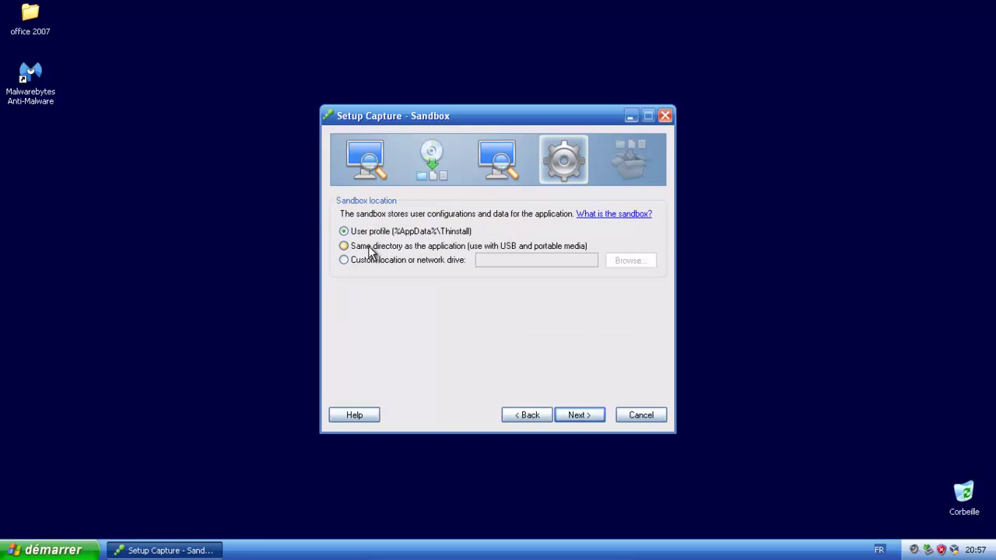
click(449, 250)
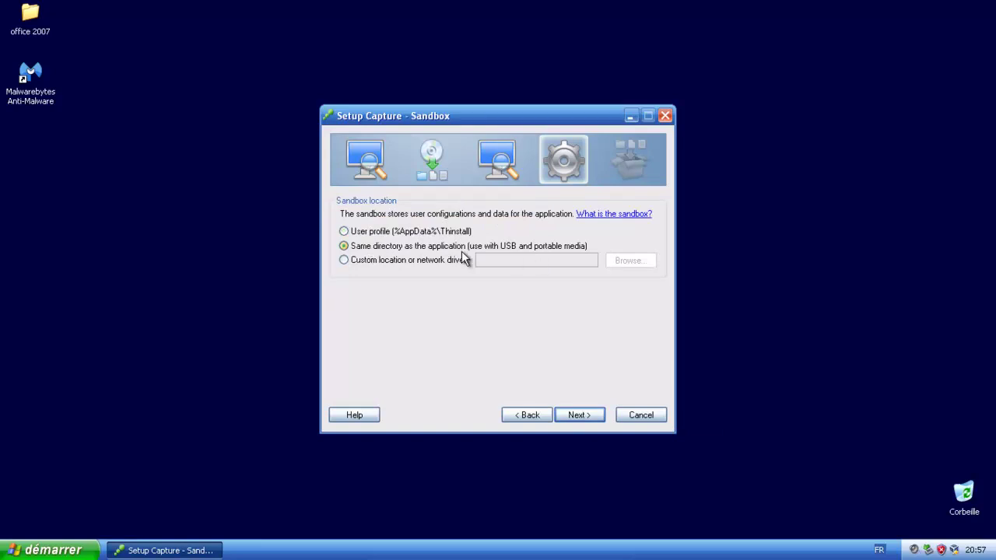
click(576, 416)
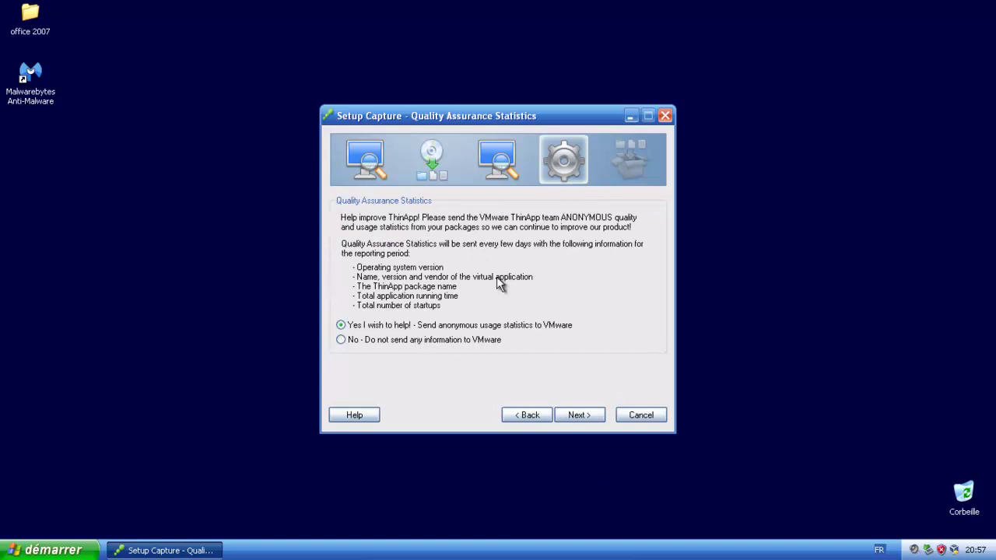
- Decline sending usage statistics to VMware and save the project with Malwarebytes Anti-Malware.exe as the primary data container
click(455, 339)
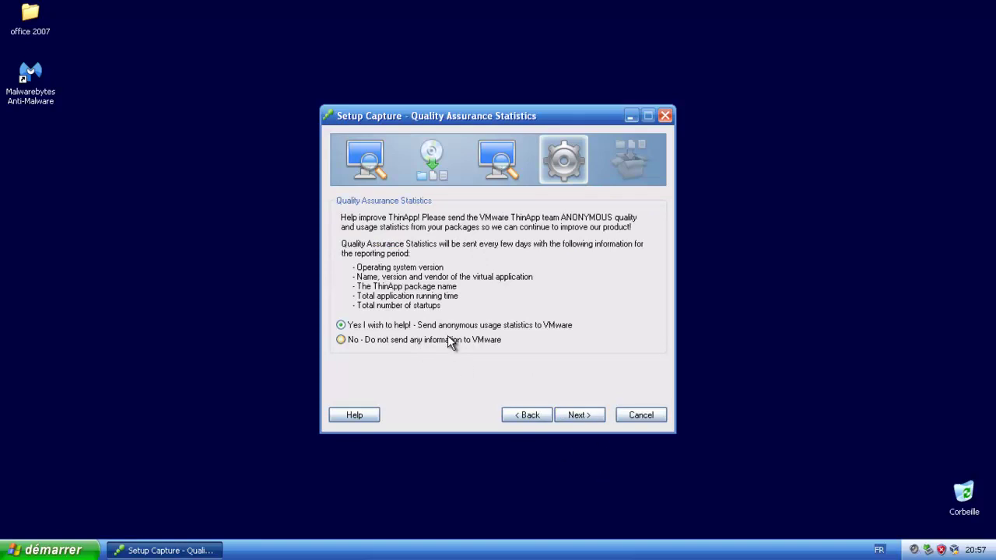
click(585, 414)
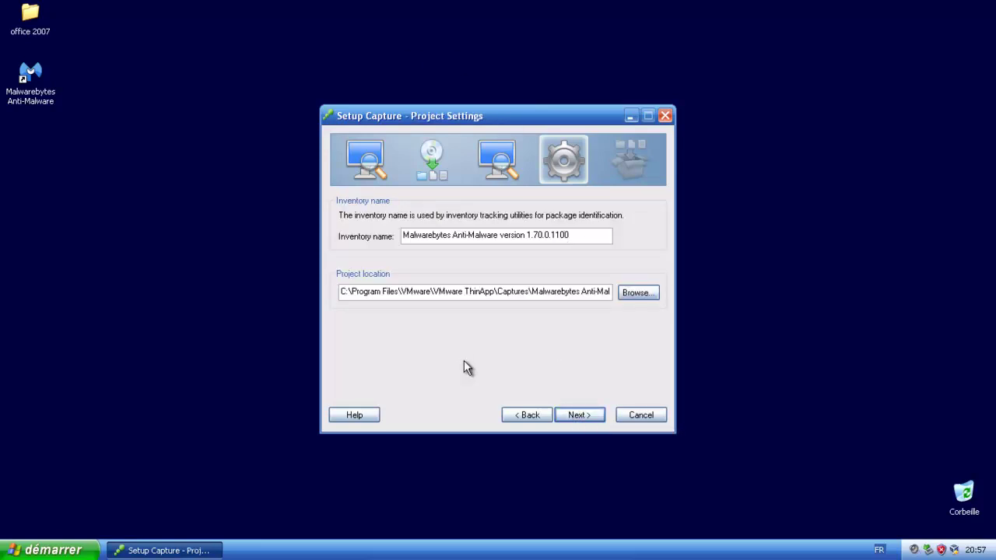
click(572, 415)
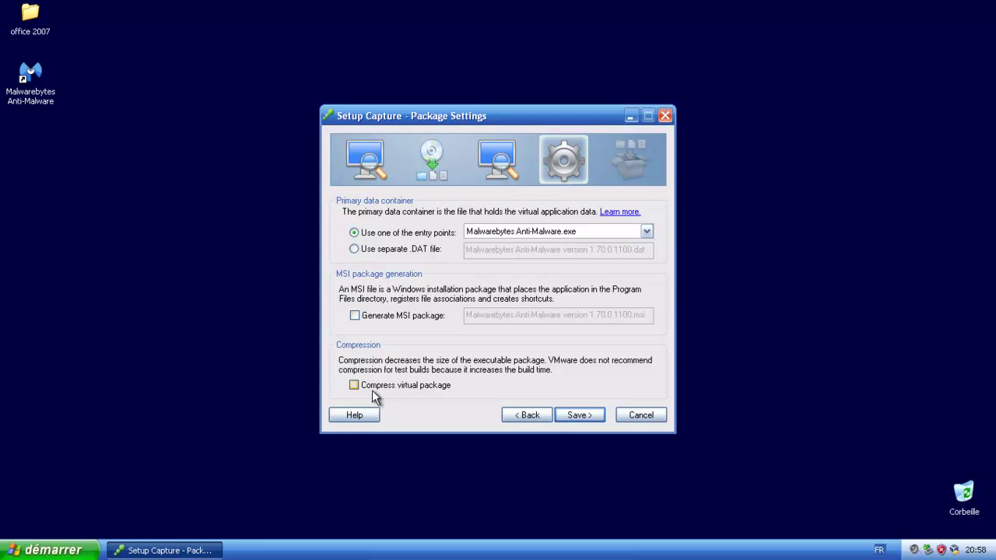
click(573, 416)
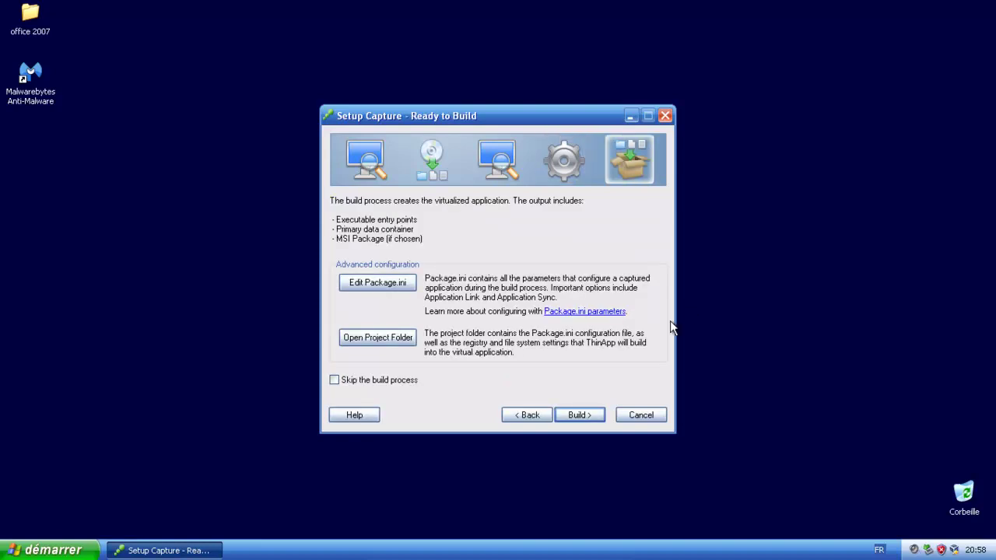
- Open the captured project folder at C:\Program Files\VMware\VMware ThinApp\Captures\Malwarebytes Anti-Malware version 1.70.0.1100
click(29, 554)
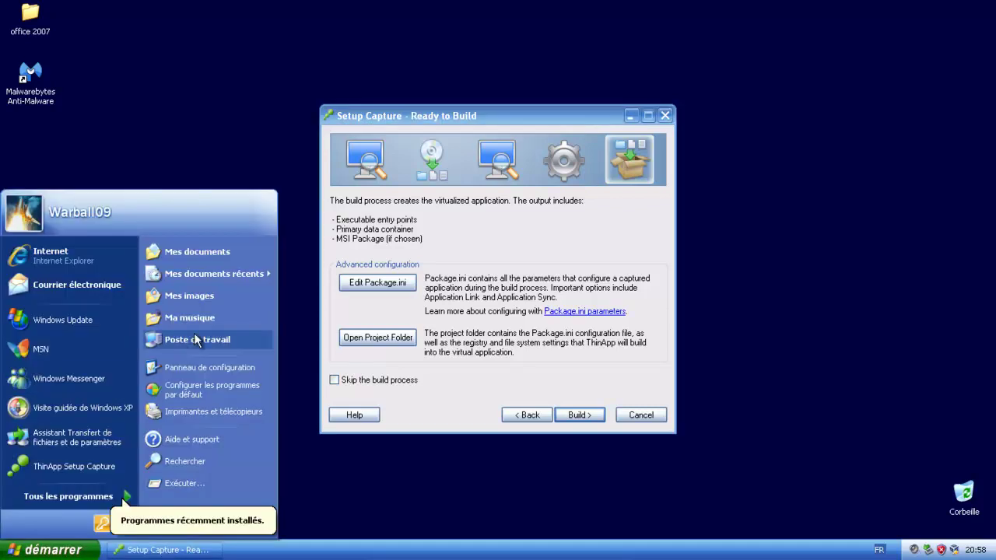
click(219, 348)
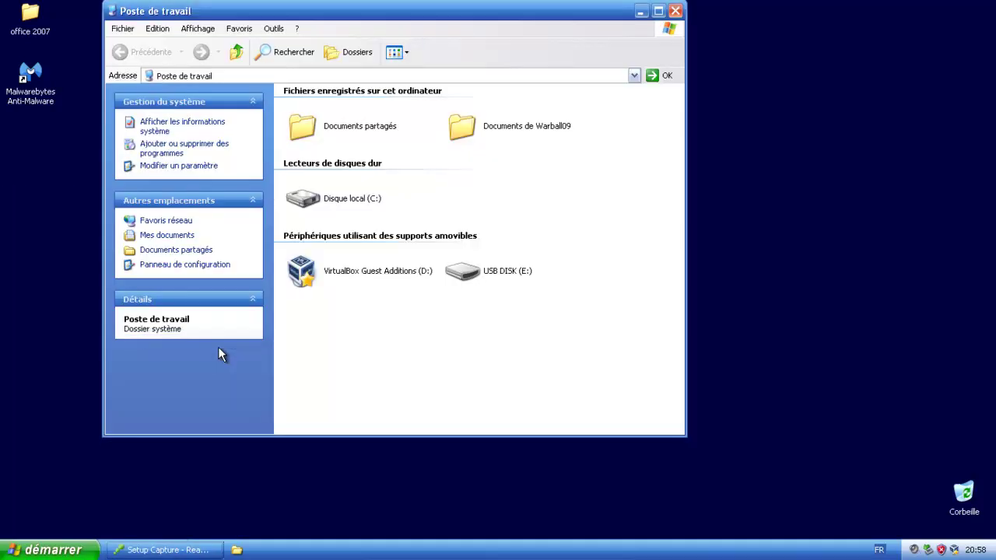
double_click(333, 201)
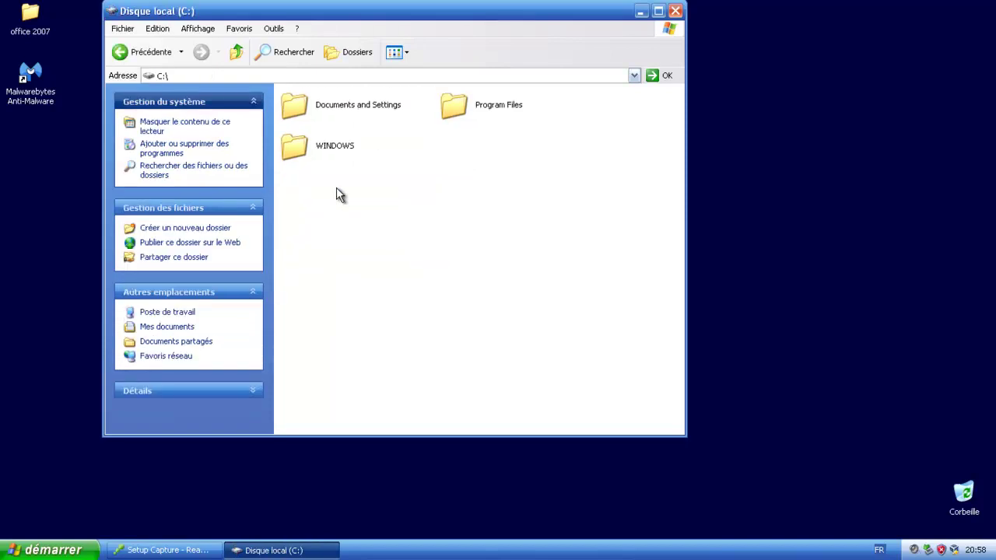
double_click(454, 108)
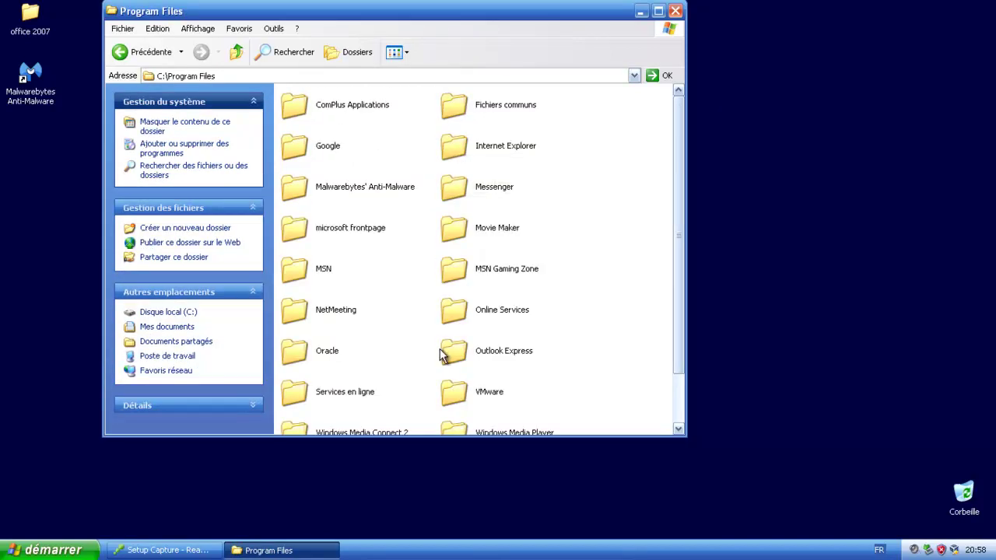
double_click(458, 389)
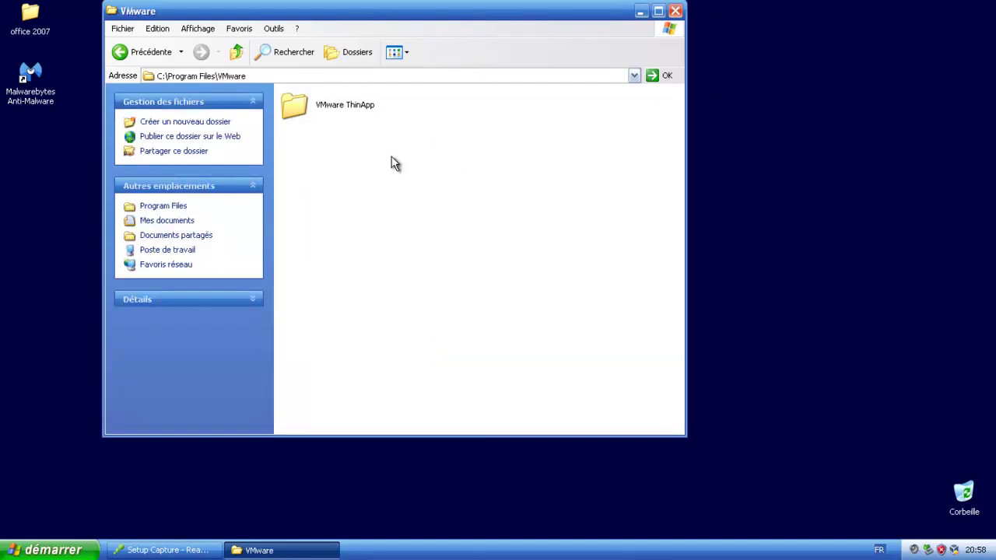
double_click(344, 109)
double_click(344, 108)
double_click(343, 111)
- Look through the captured folders, registry text files, build script and Package configuration file in the project folder
scroll(354, 201, down, 2)
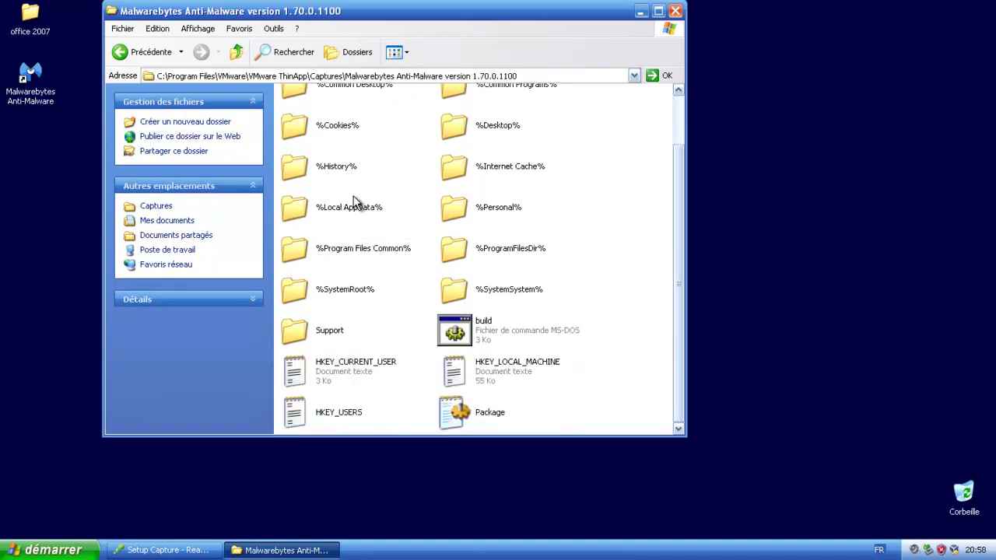
scroll(414, 289, up, 2)
scroll(411, 291, down, 2)
scroll(414, 286, up, 2)
scroll(415, 287, down, 2)
scroll(415, 289, up, 2)
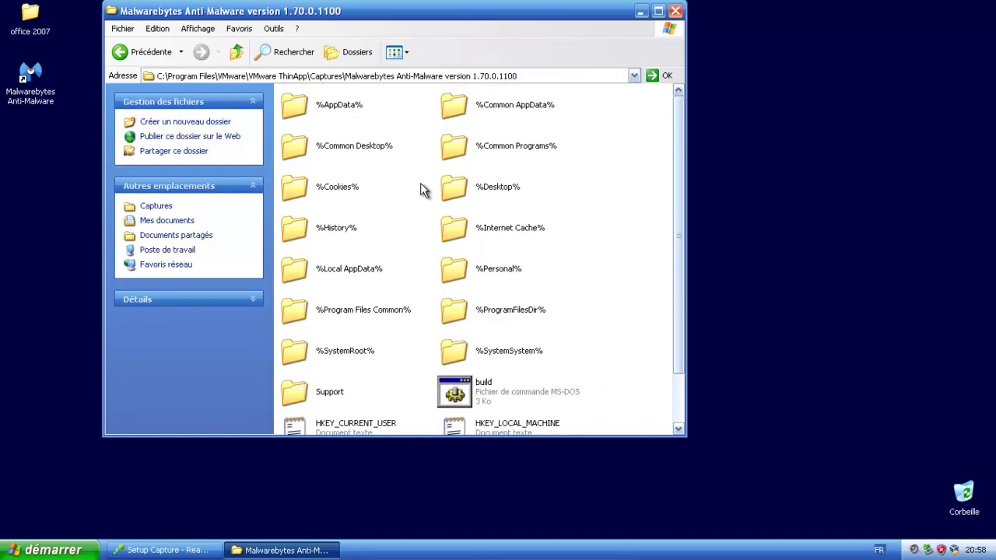
scroll(420, 190, down, 2)
scroll(416, 200, up, 2)
scroll(418, 195, down, 2)
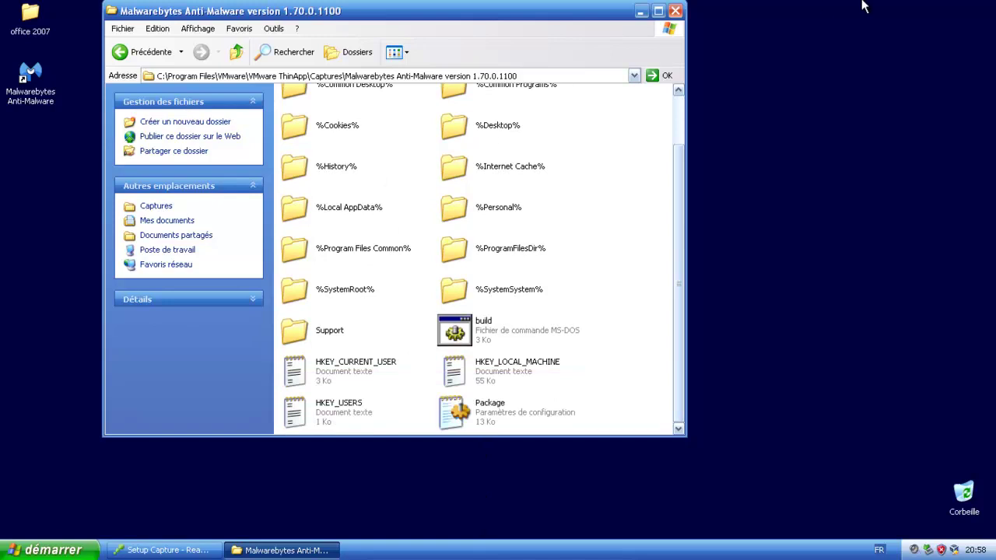
- Return to Setup Capture, build the virtualized application and finish without opening the folder containing the project executables
click(640, 11)
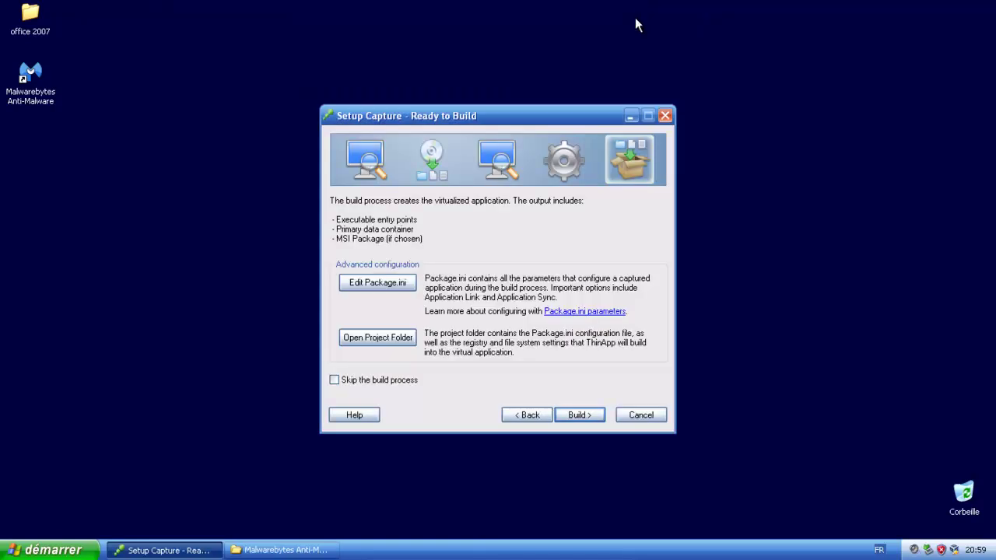
click(572, 417)
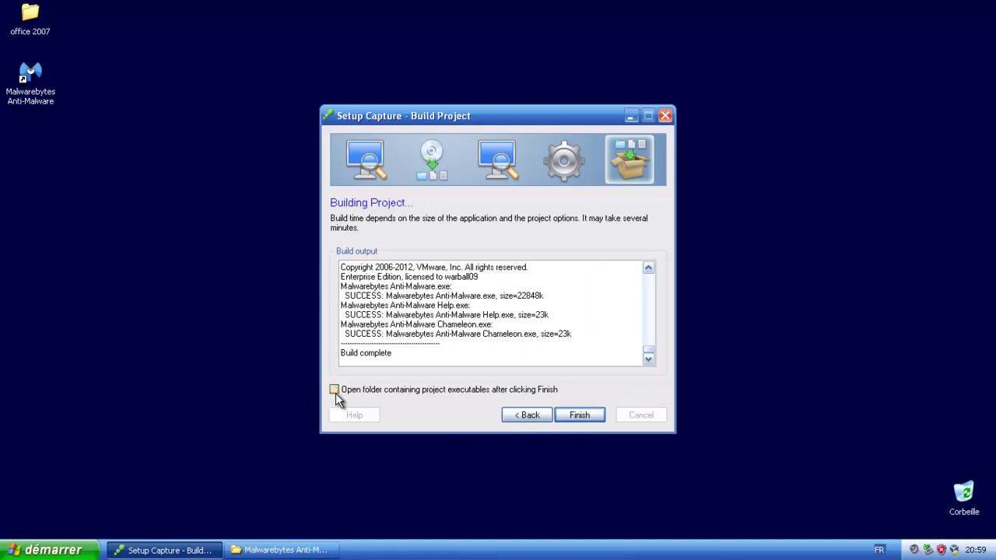
click(599, 416)
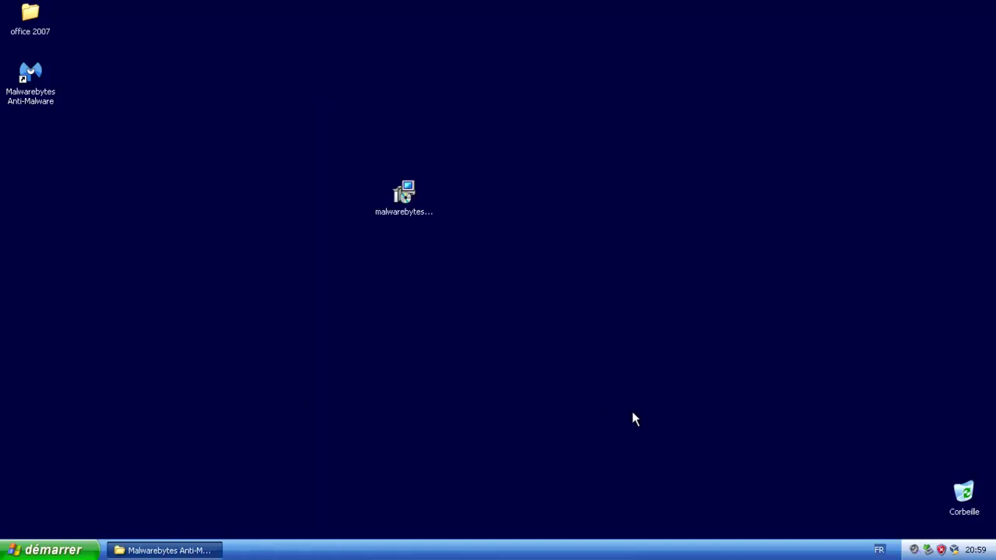
- Reopen the project folder, examine the built executables in its bin subfolder, and go back to the project folder
click(164, 550)
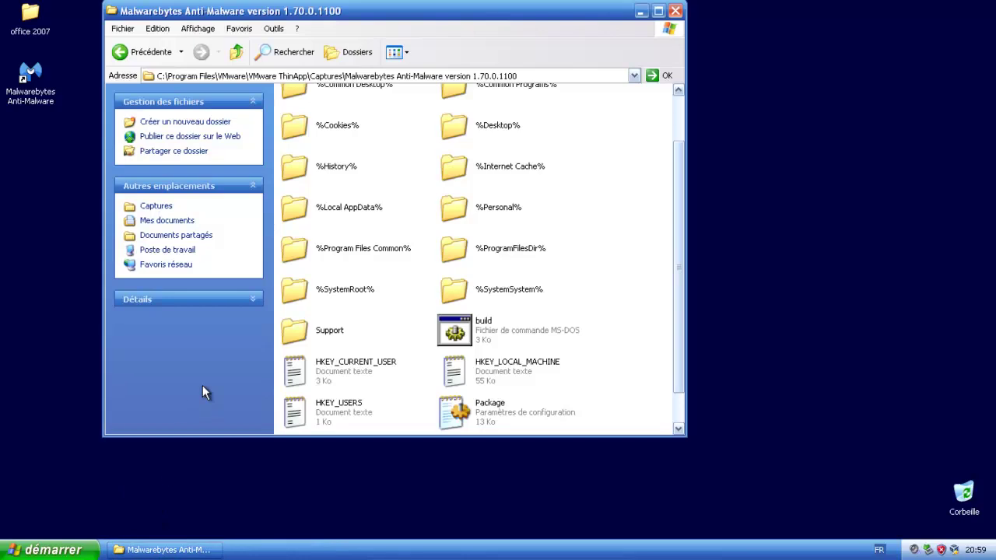
scroll(327, 299, down, 1)
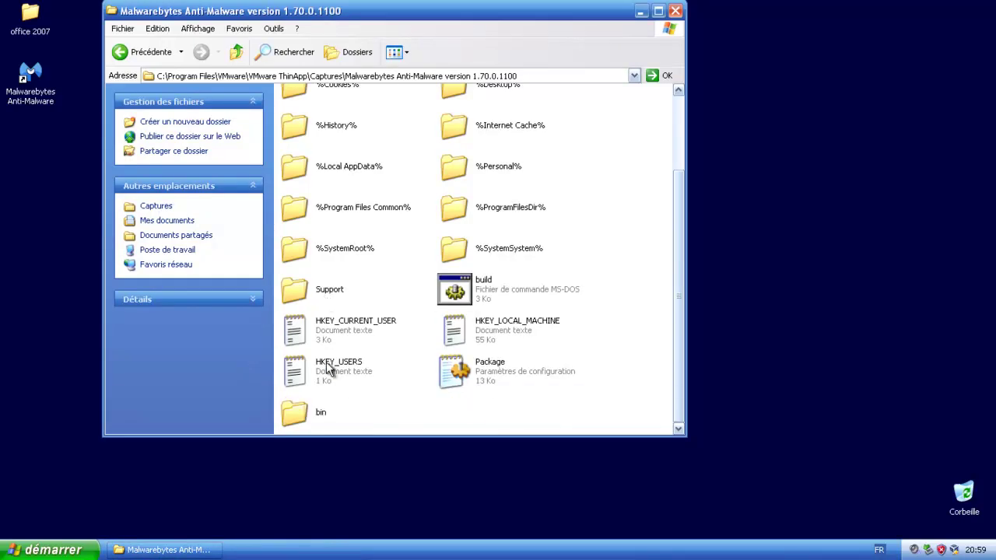
double_click(302, 414)
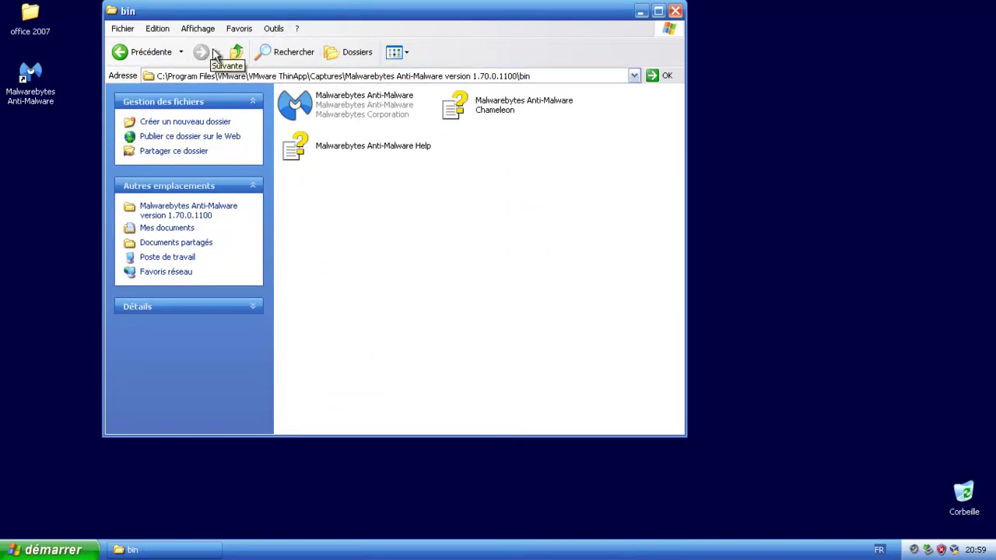
click(144, 55)
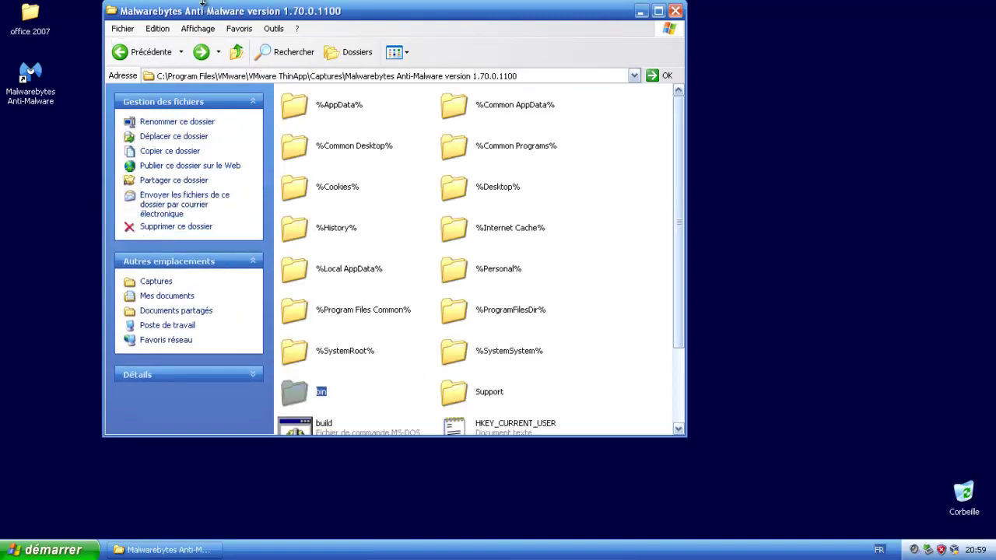
- Copy the name of the Malwarebytes Anti-Malware desktop shortcut to the clipboard
right_click(35, 84)
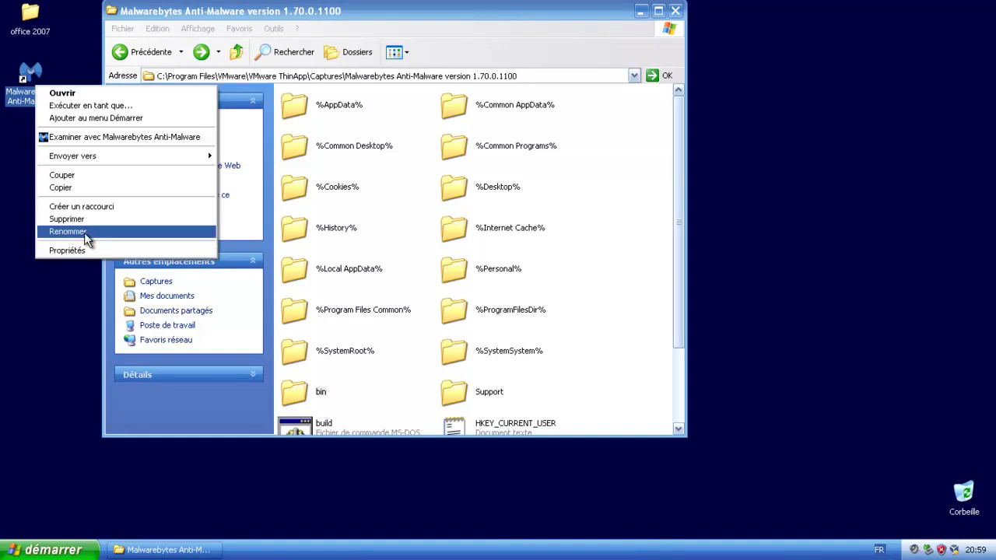
click(84, 232)
key(ctrl+c)
right_click(19, 106)
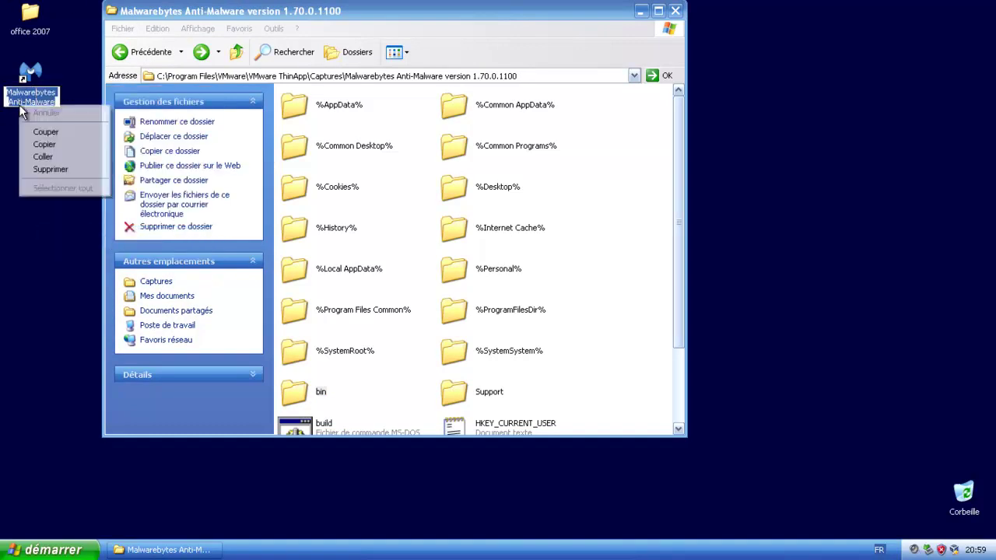
click(53, 146)
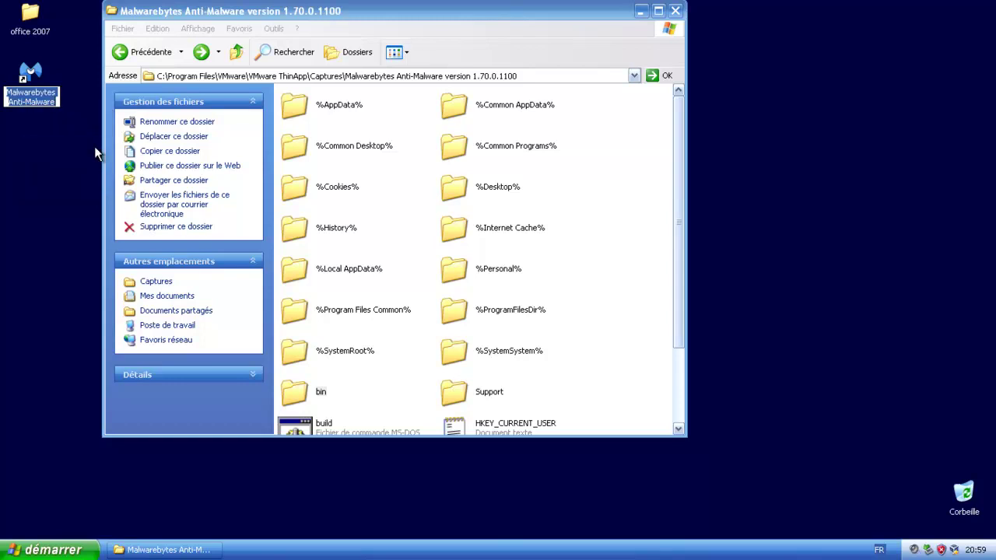
- Move the bin folder to the desktop and delete the Malwarebytes Anti-Malware version 1.70.0.1100 folder from Captures
drag(294, 395, 796, 387)
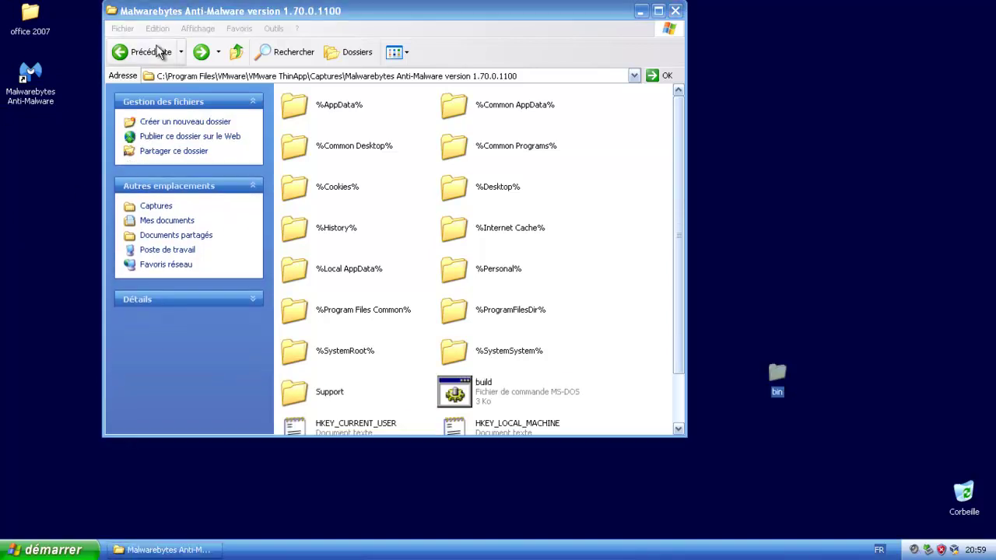
click(126, 55)
mouse_move(311, 100)
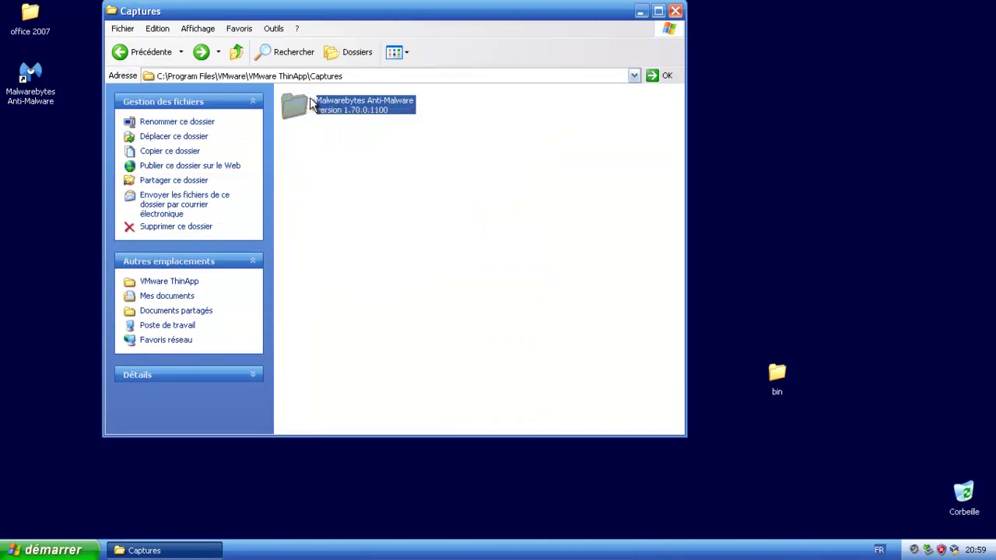
key(Delete)
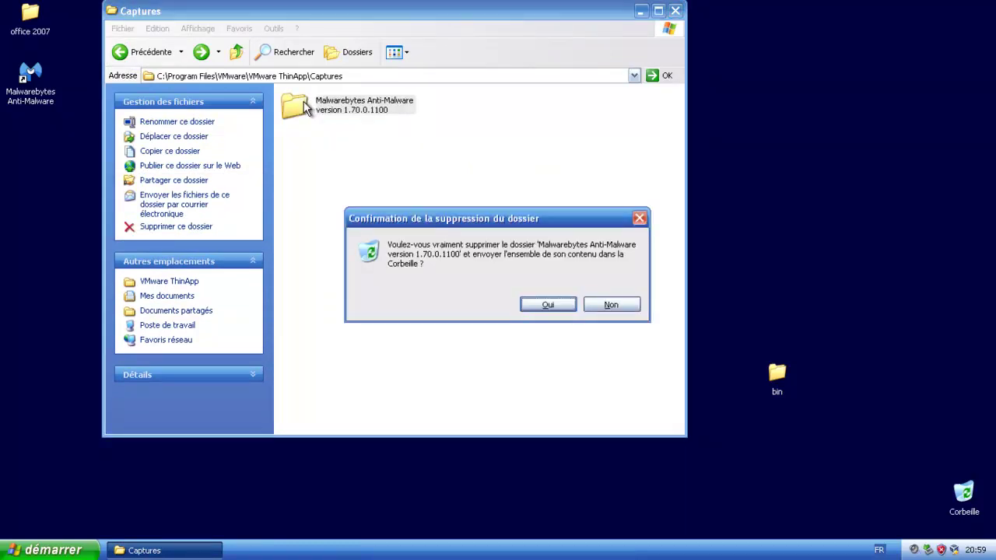
key(Return)
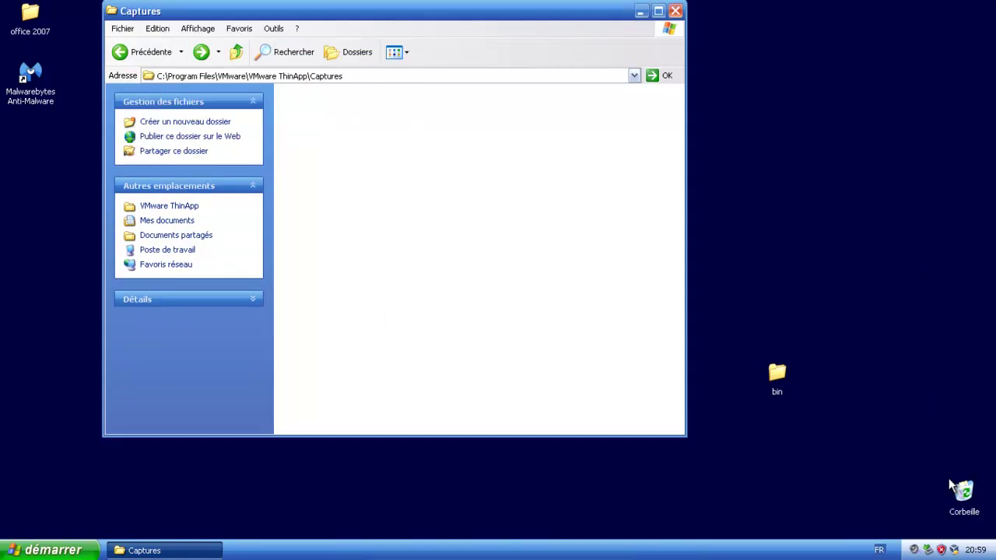
click(675, 11)
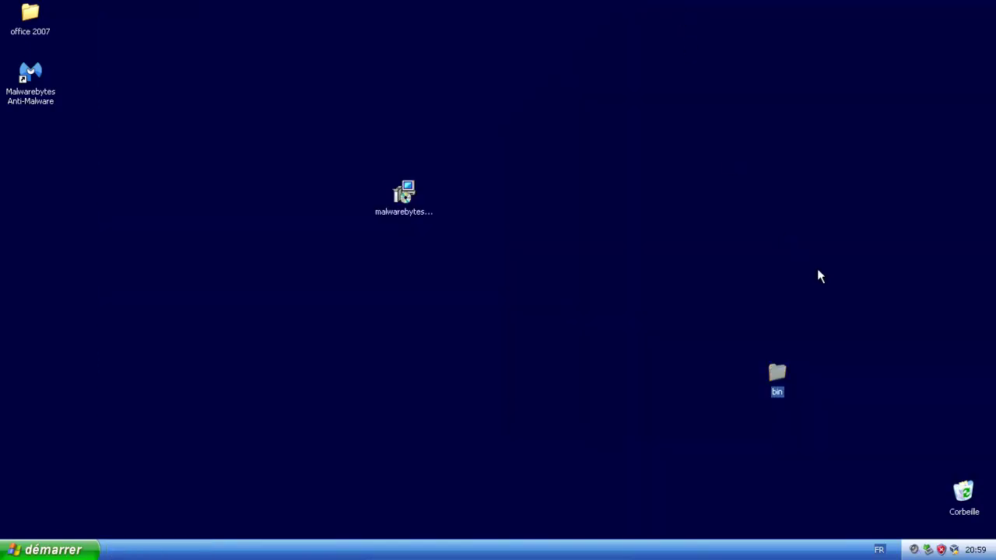
- Delete the Malwarebytes installer file from the desktop, sending it to the Recycle Bin
click(403, 198)
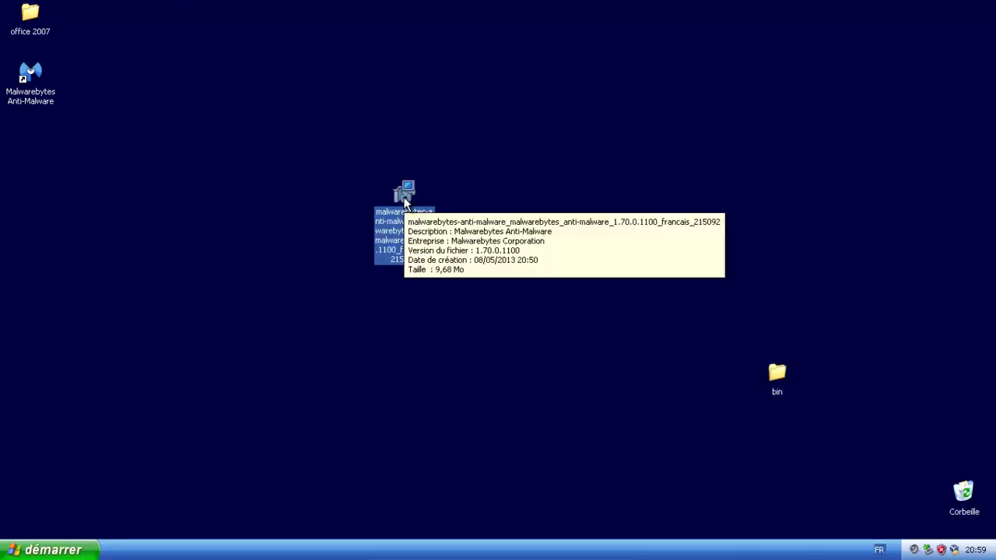
key(Delete)
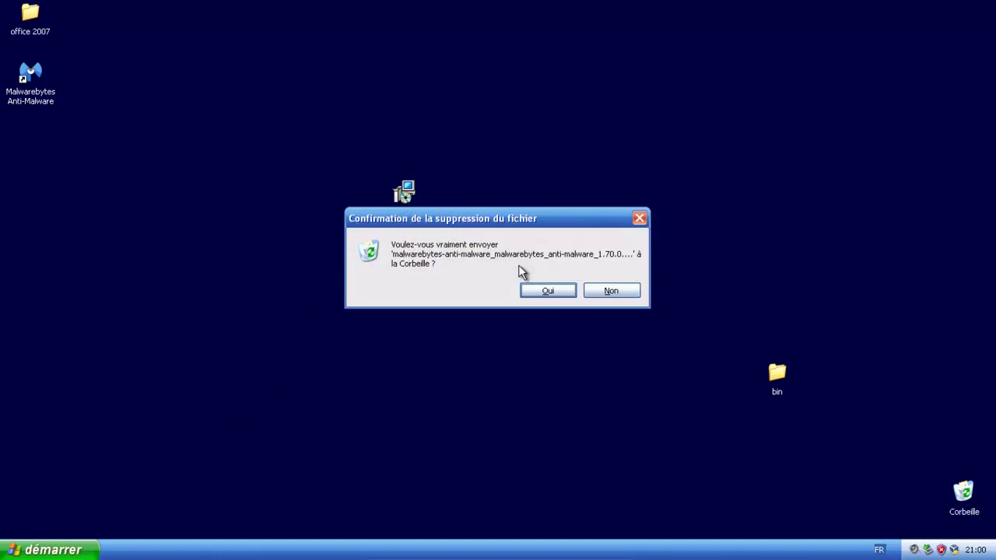
click(546, 291)
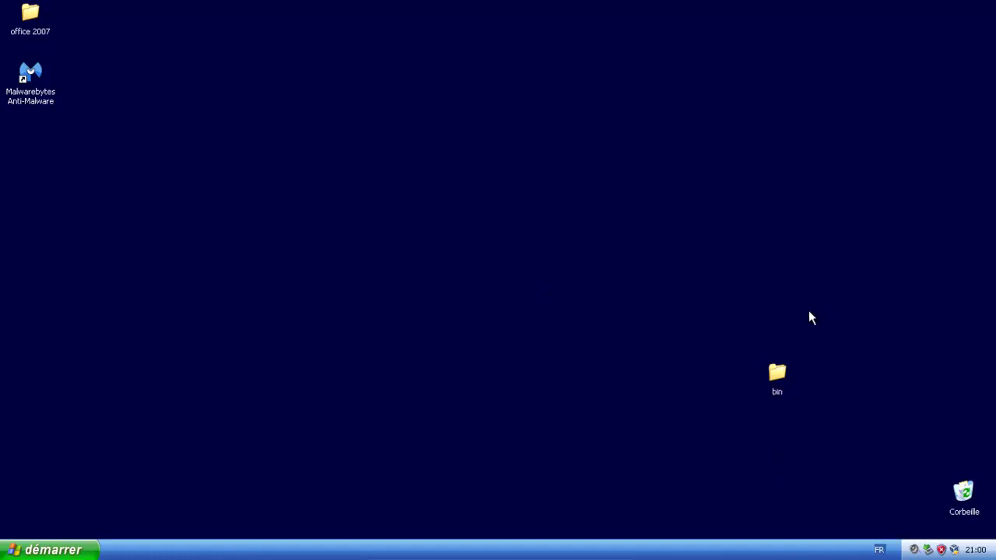
- Rename the bin folder on the desktop as Malwarebytes Anti-Malware using the copied name
right_click(778, 373)
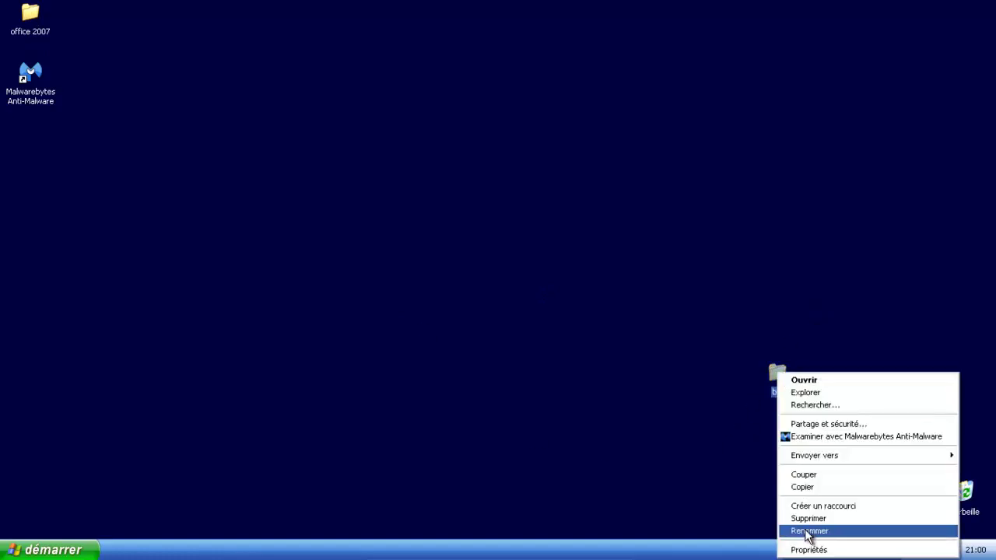
click(809, 531)
right_click(780, 391)
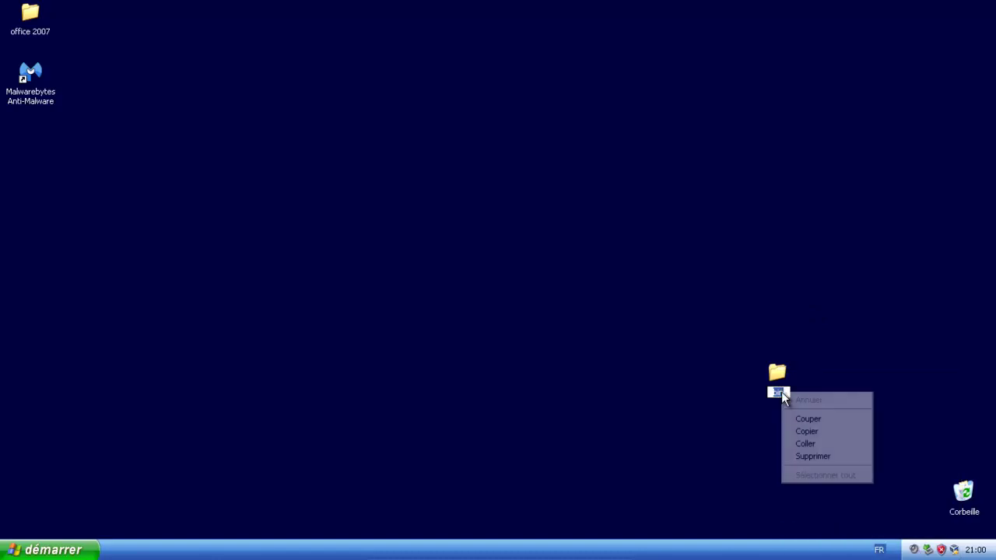
click(805, 443)
key(Return)
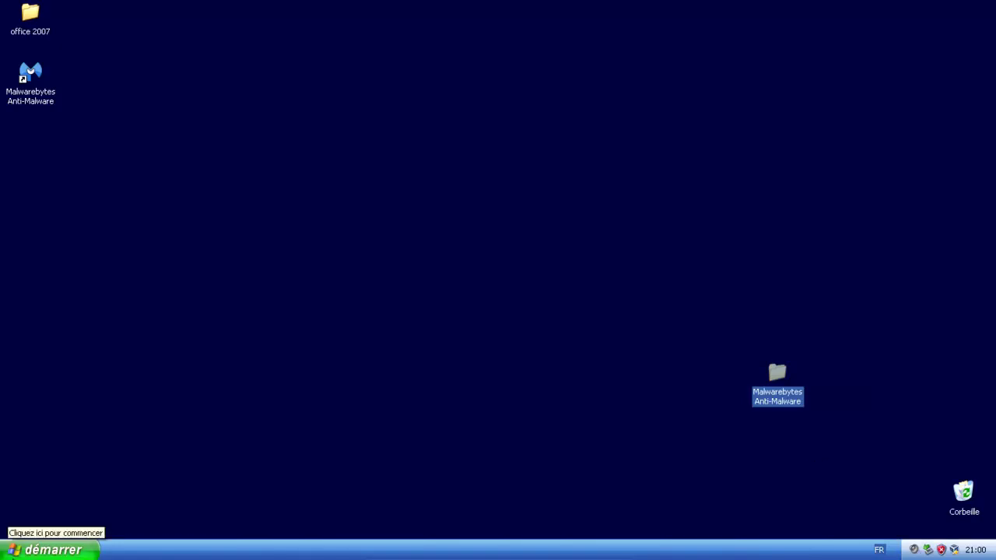
- Open the add or remove programs list from My Computer and check the support information for Malwarebytes Anti-Malware version 1.70.0.1100
click(46, 549)
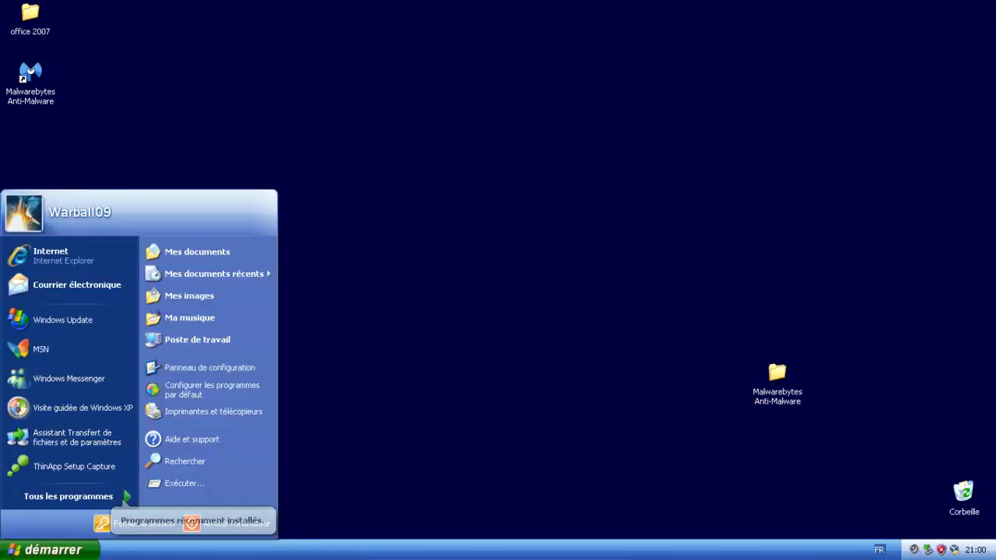
click(192, 339)
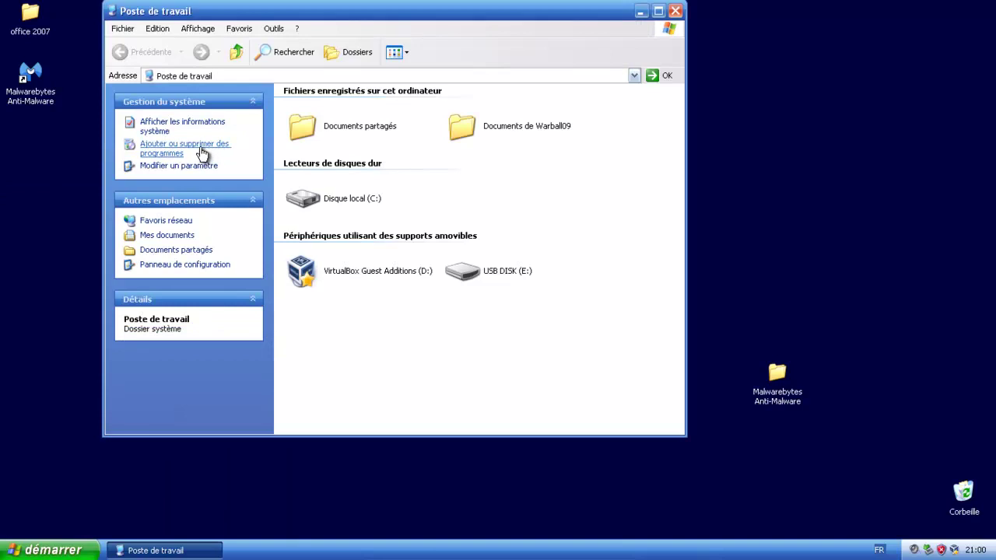
click(200, 152)
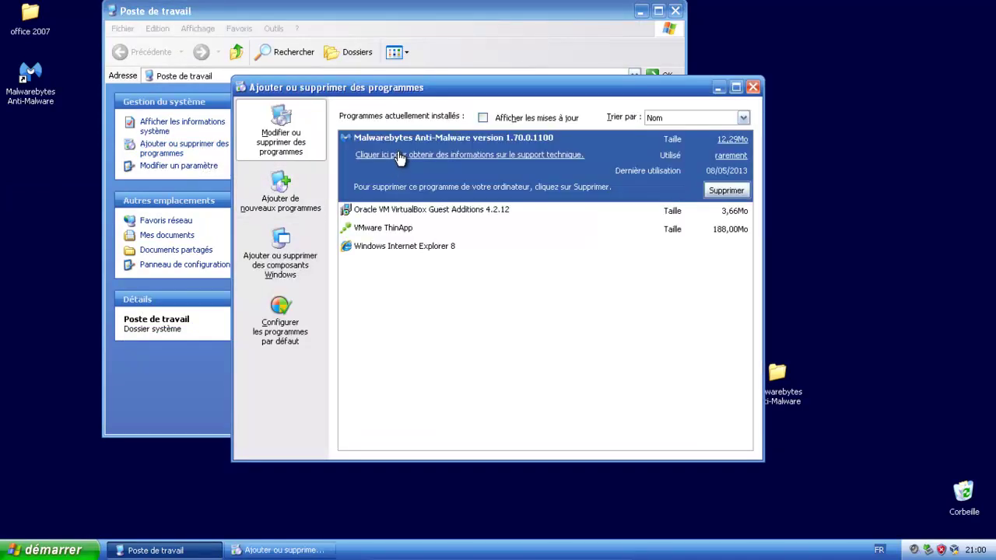
click(398, 156)
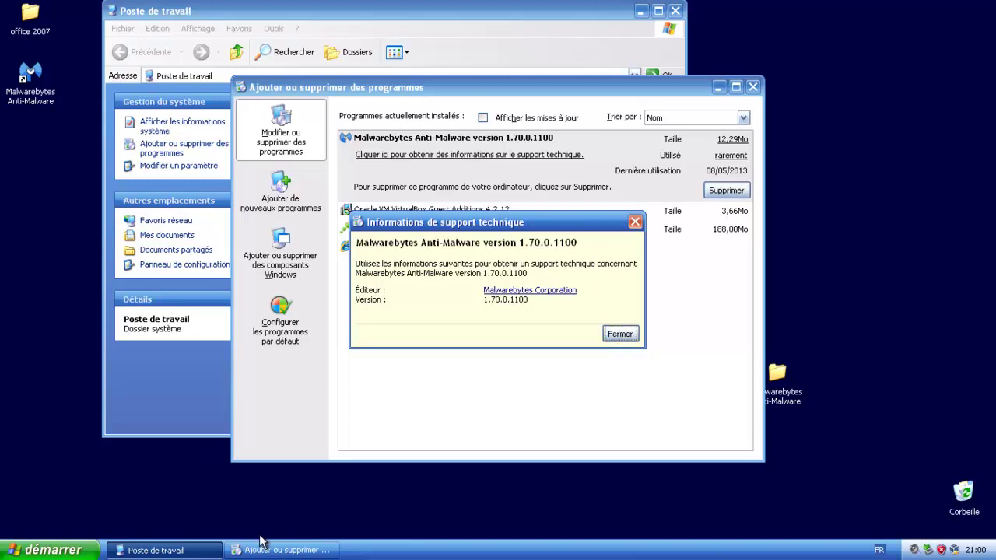
click(621, 334)
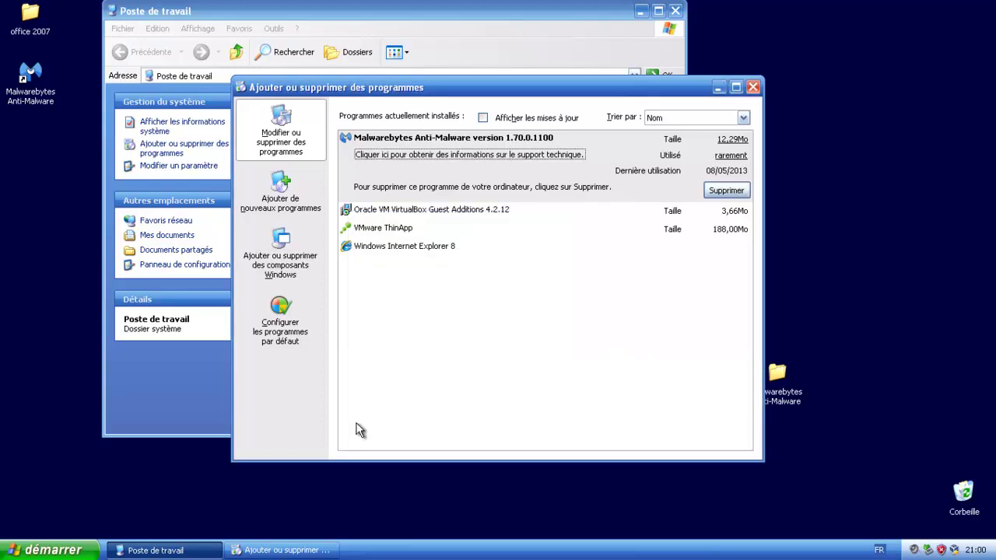
click(243, 545)
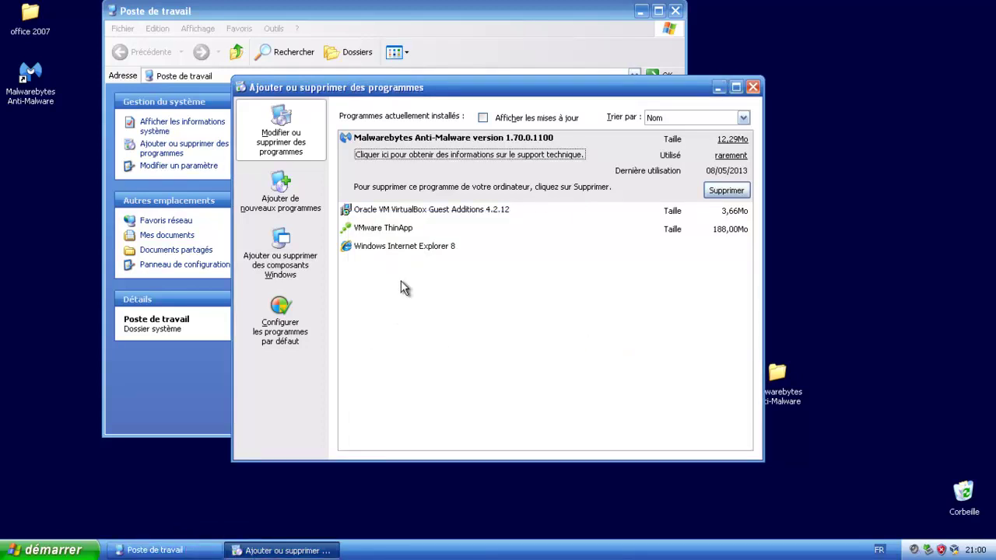
- Uninstall Malwarebytes Anti-Malware version 1.70.0.1100 completely and restart the computer to finish its removal
click(392, 144)
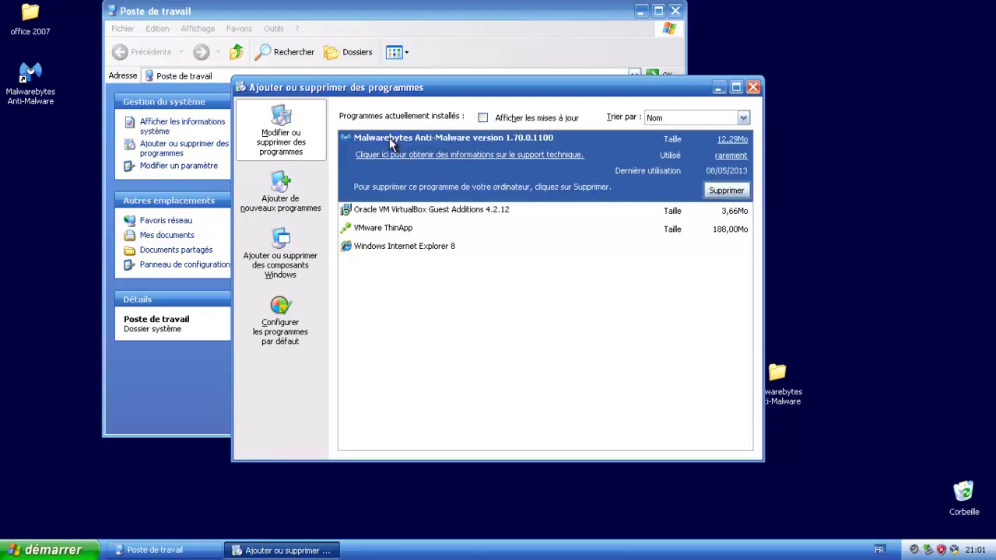
click(725, 191)
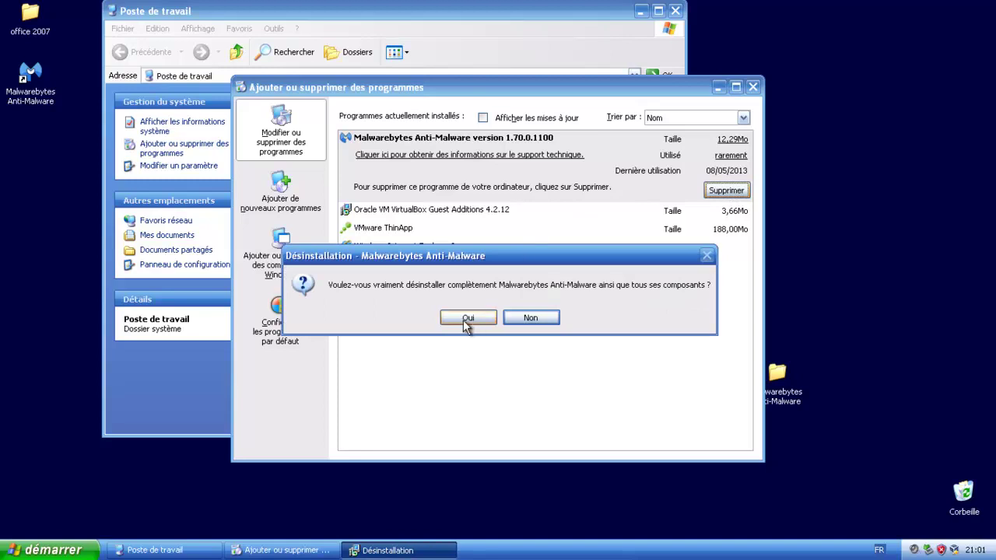
click(481, 319)
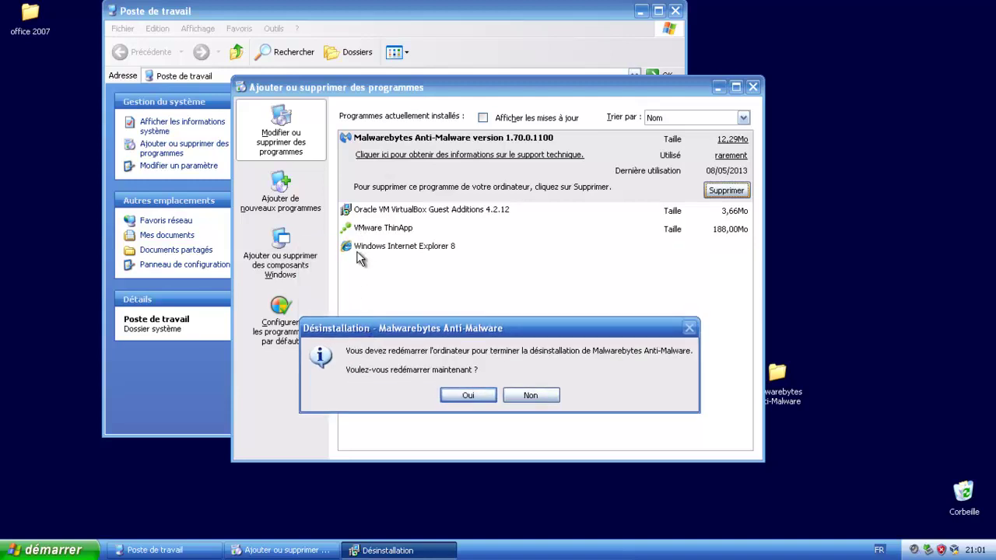
key(Return)
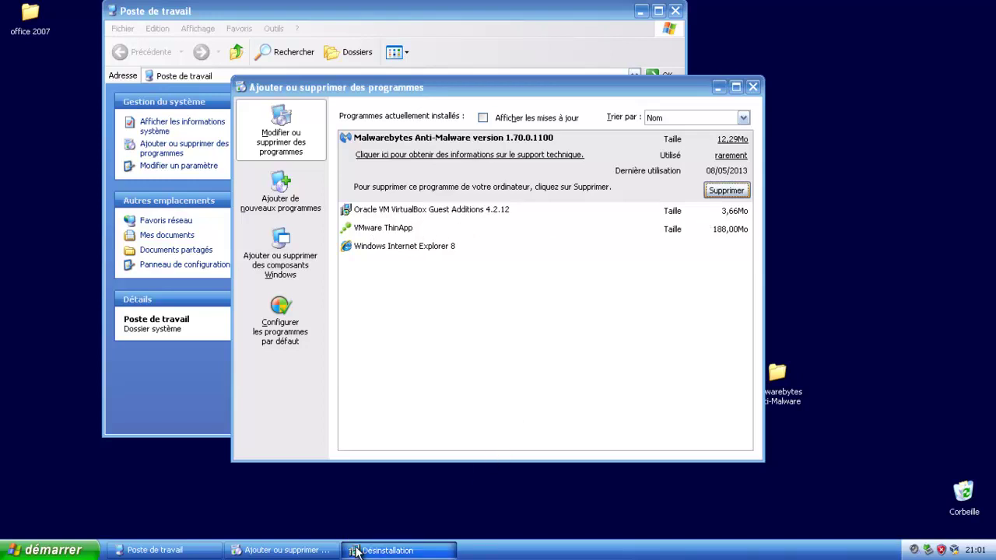
click(326, 548)
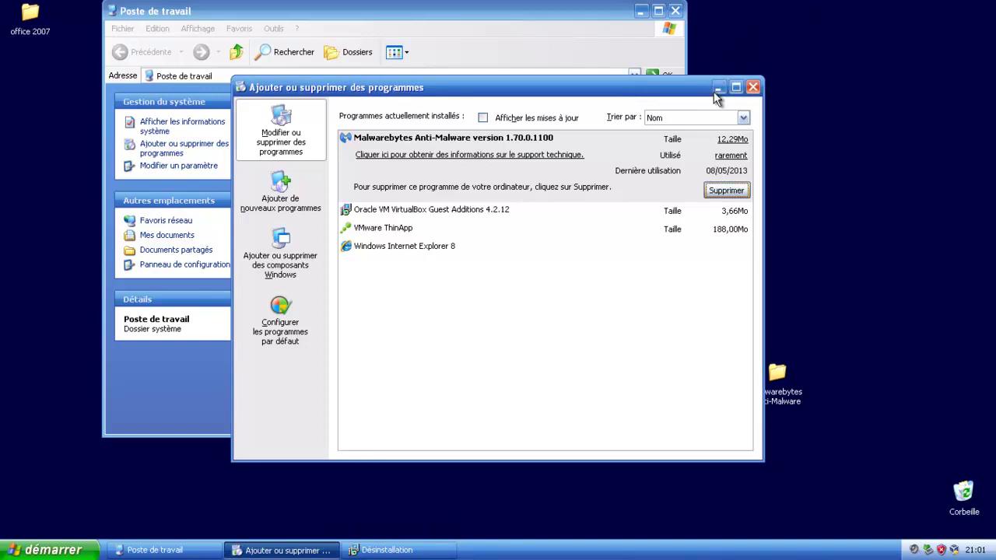
mouse_move(430, 551)
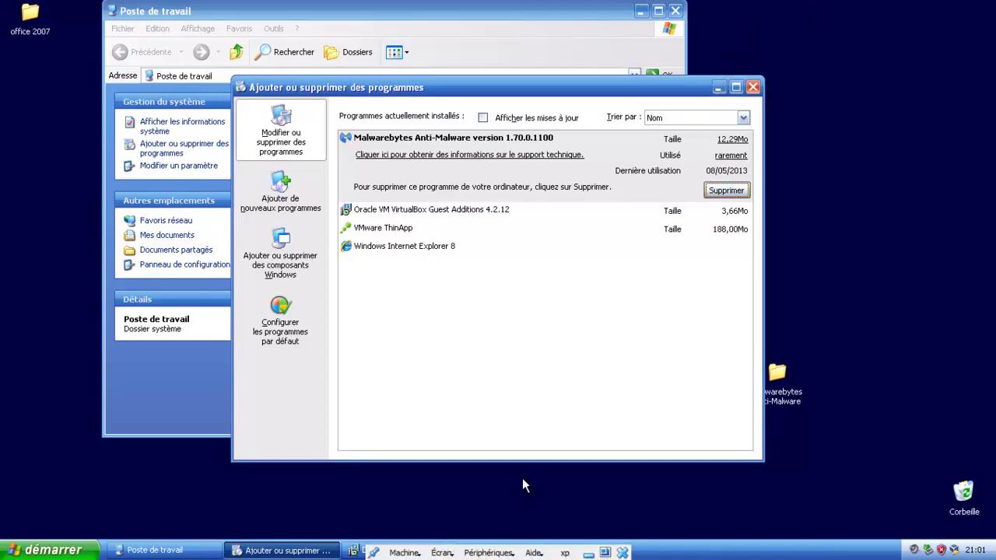
click(355, 550)
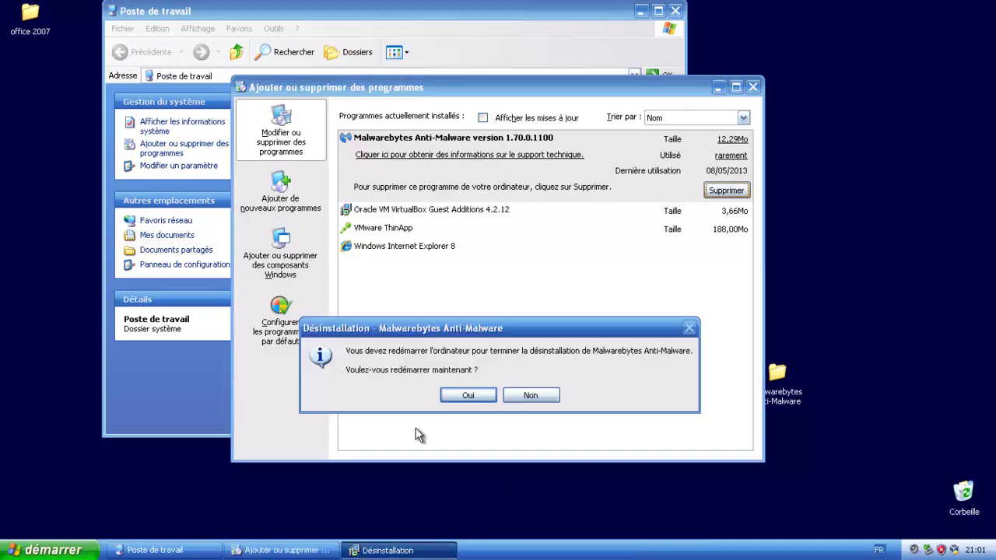
click(473, 397)
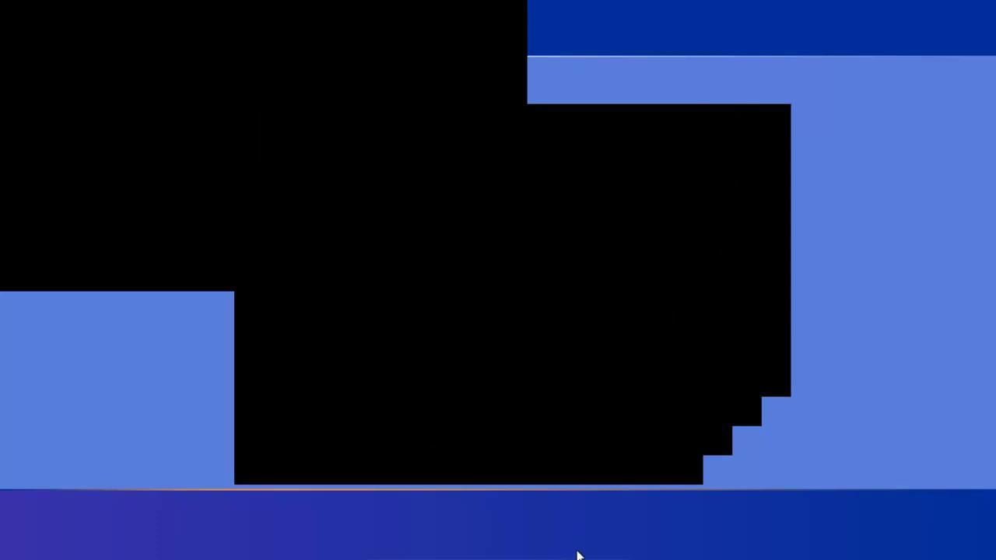
mouse_move(537, 557)
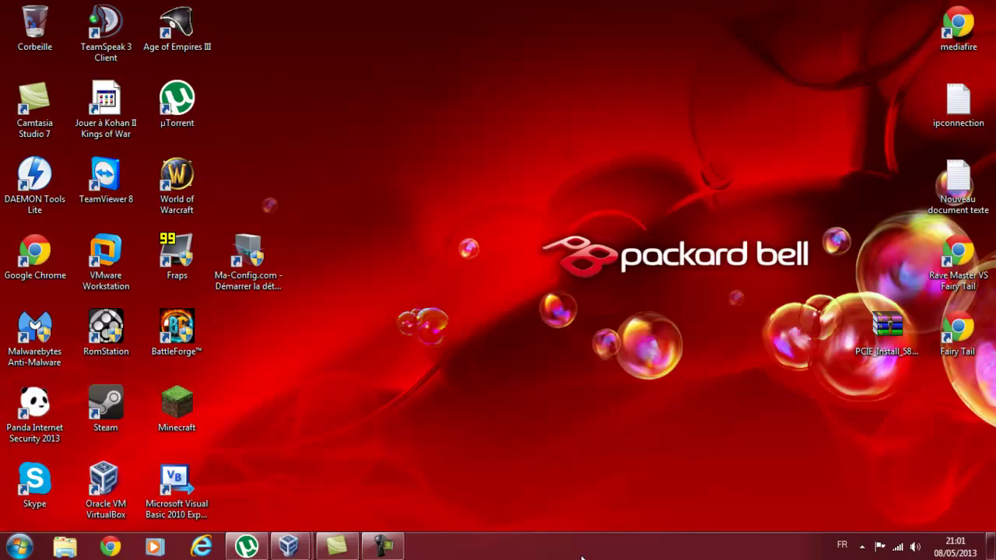
click(380, 546)
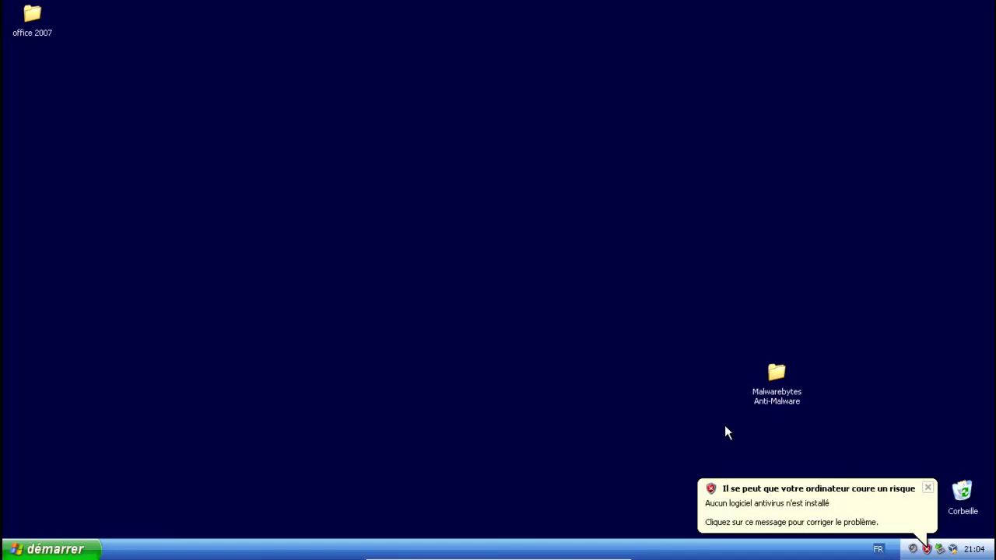
- Move the Malwarebytes Anti-Malware folder to the upper middle of the desktop and open it
drag(800, 323, 739, 436)
drag(917, 359, 759, 438)
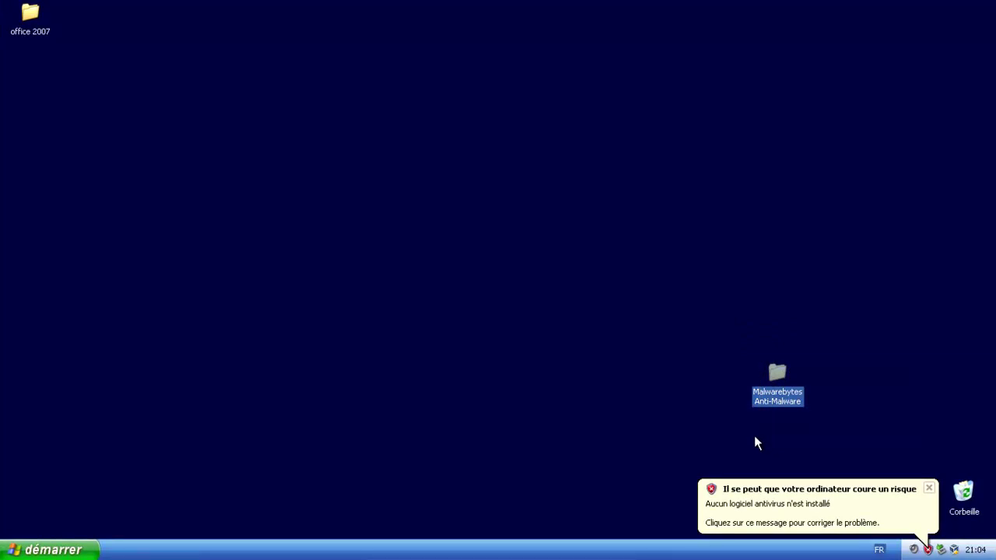
drag(779, 377, 524, 198)
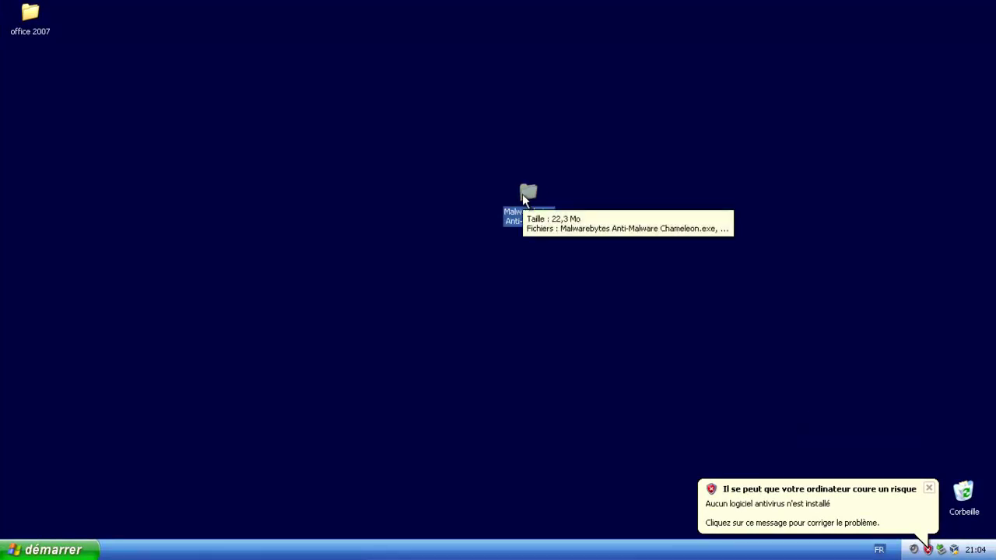
double_click(523, 194)
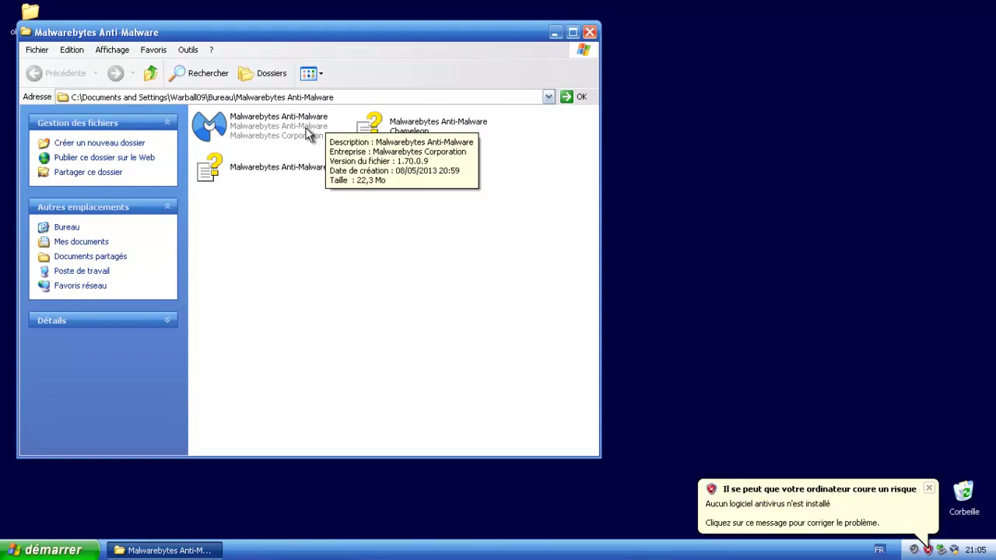
- Test the portable Malwarebytes Anti-Malware by launching it without updating the database, and close it
double_click(309, 134)
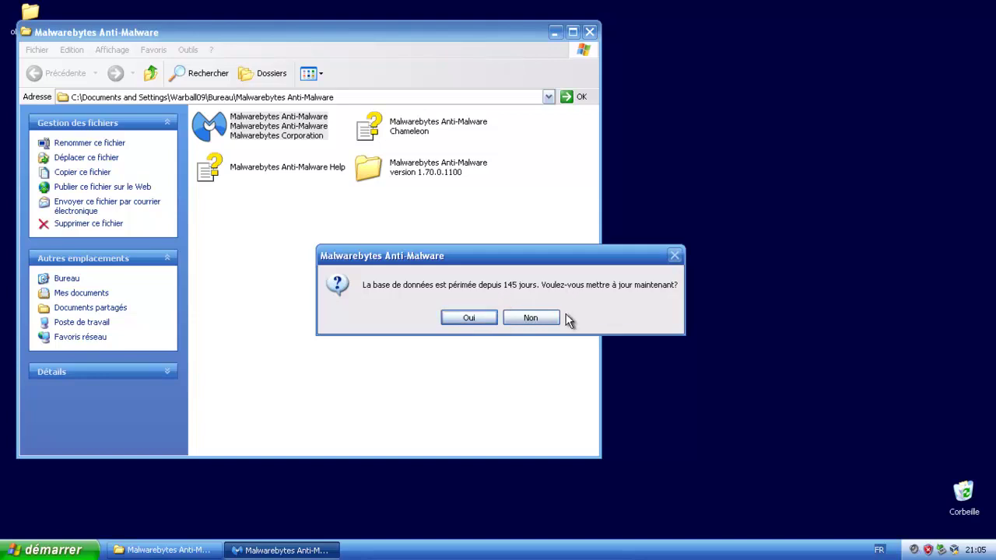
click(547, 317)
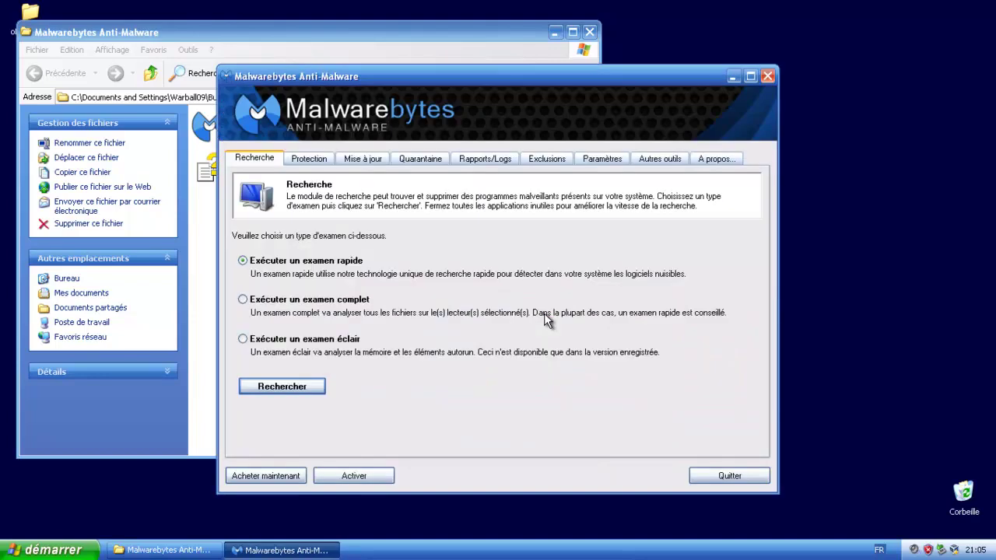
click(767, 76)
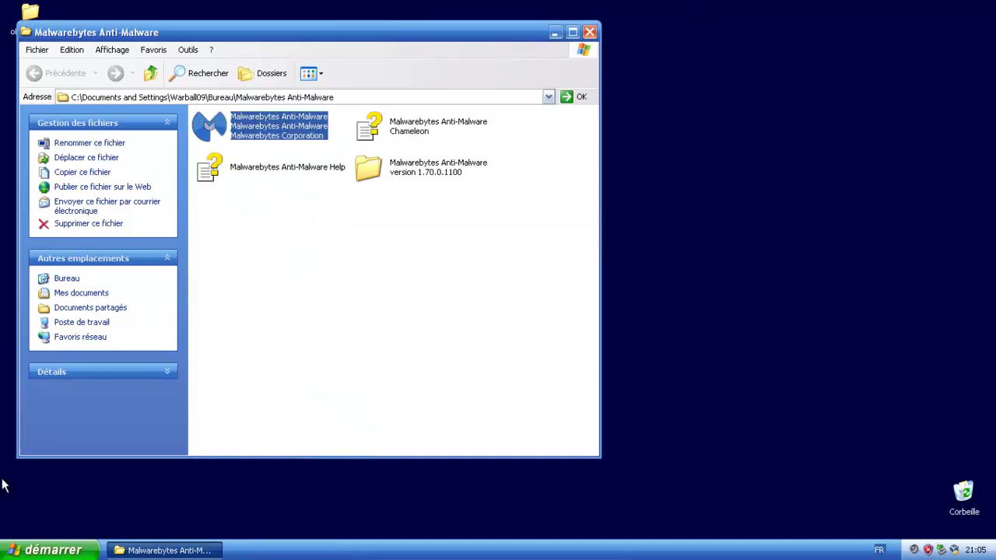
- Uninstall VMware ThinApp through the add or remove programs list of My Computer and close both windows
click(47, 550)
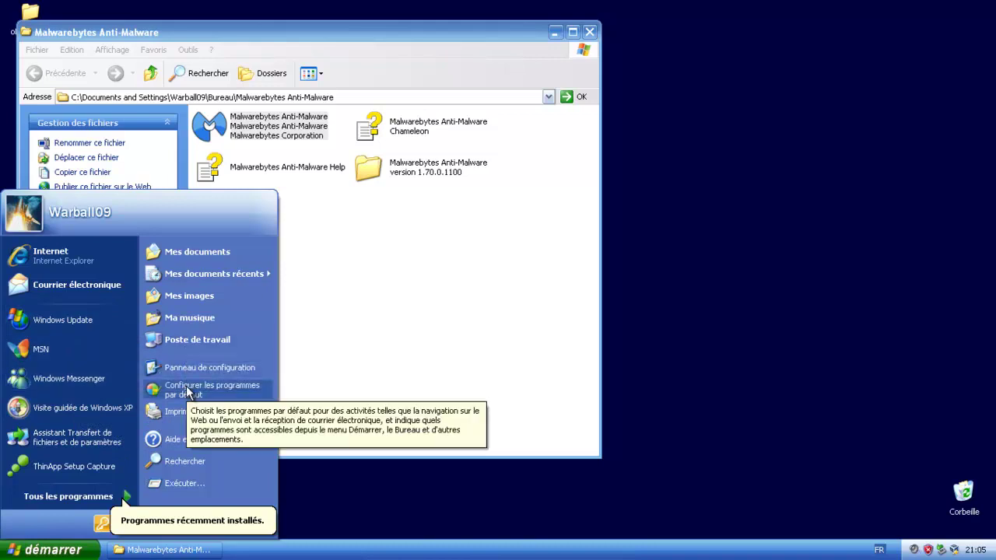
click(175, 340)
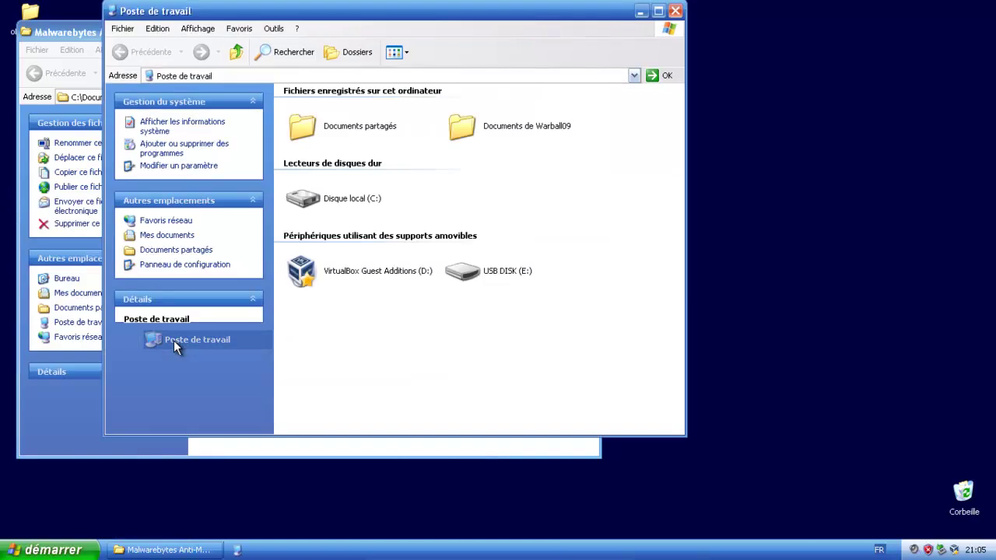
click(191, 149)
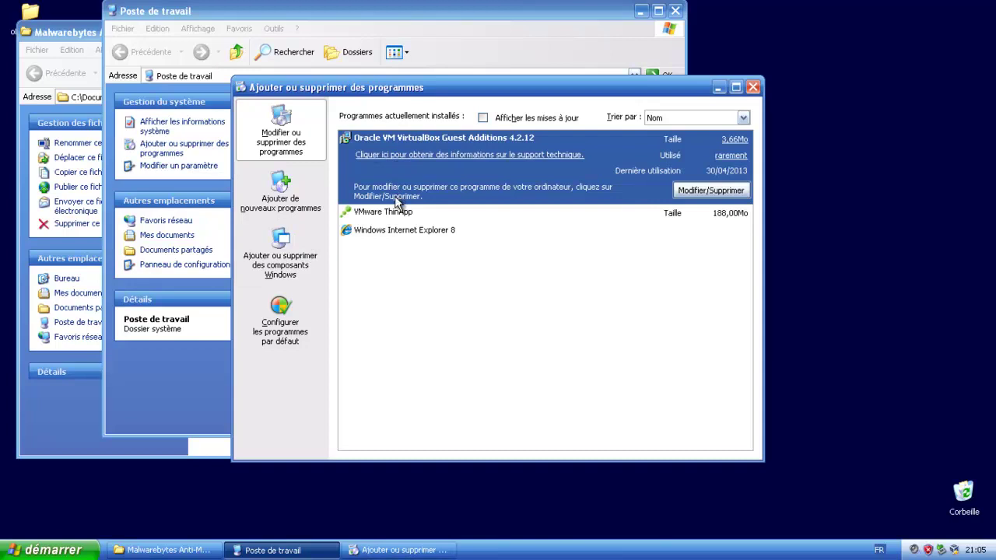
click(390, 211)
click(717, 210)
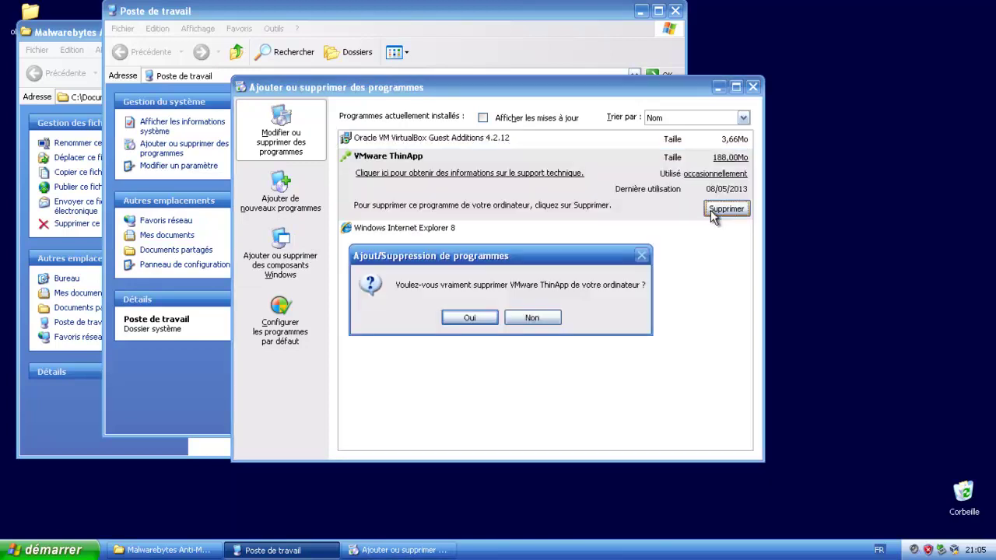
click(470, 318)
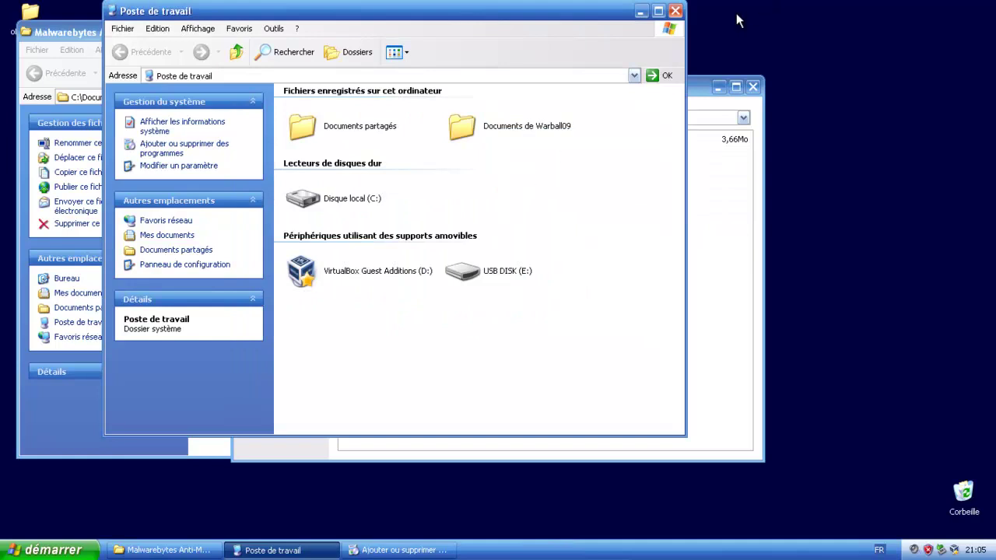
click(676, 11)
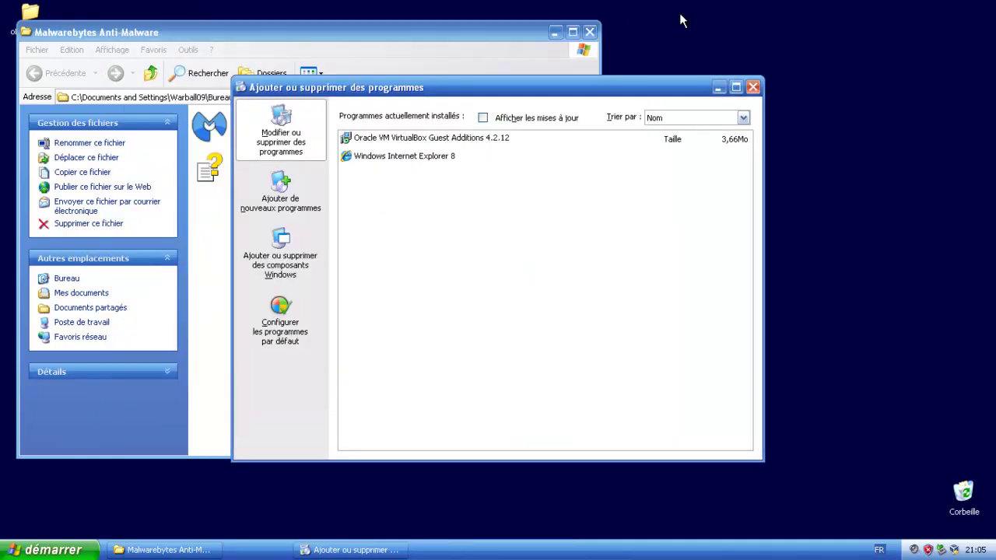
click(752, 88)
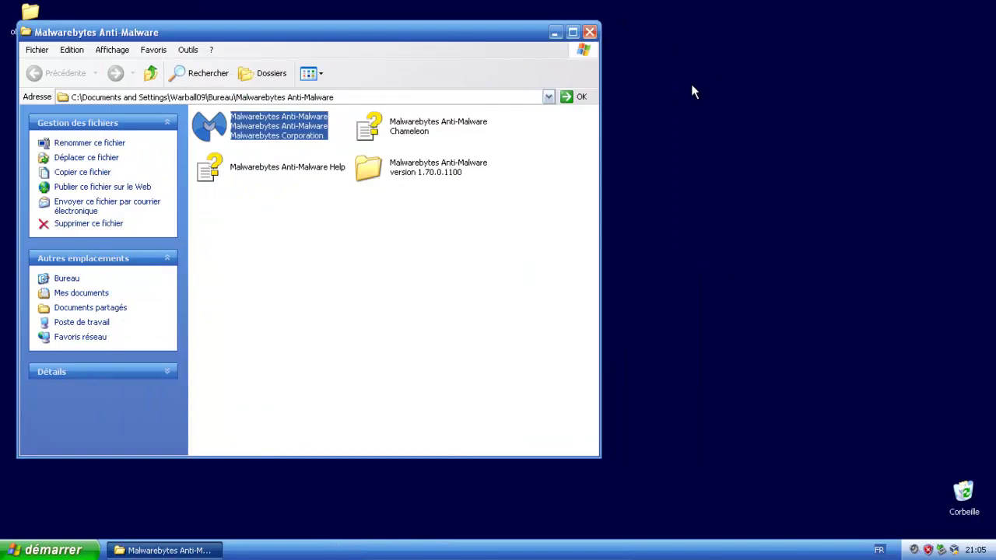
- Launch the portable Malwarebytes Anti-Malware again, accept the database update and agree to close it for installing the downloaded version
double_click(303, 131)
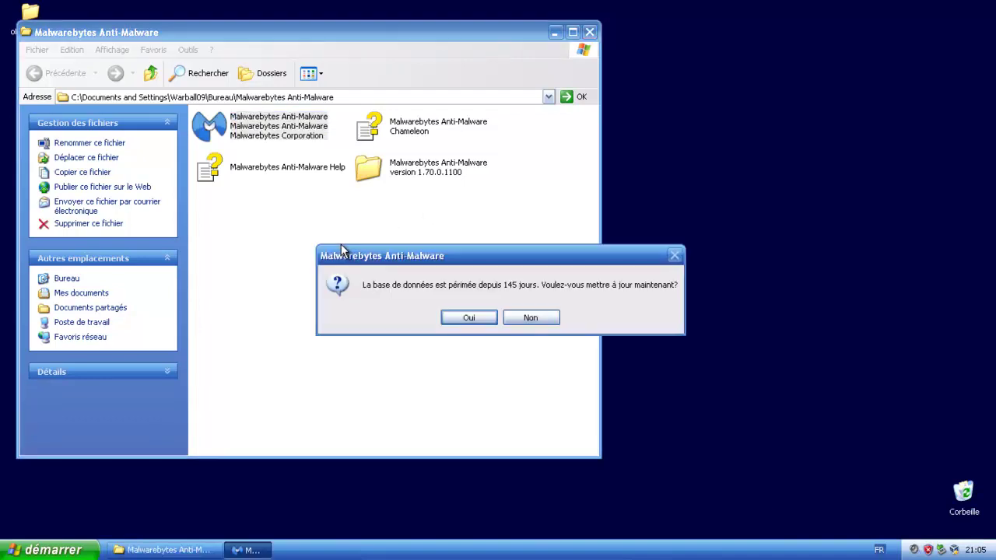
click(467, 319)
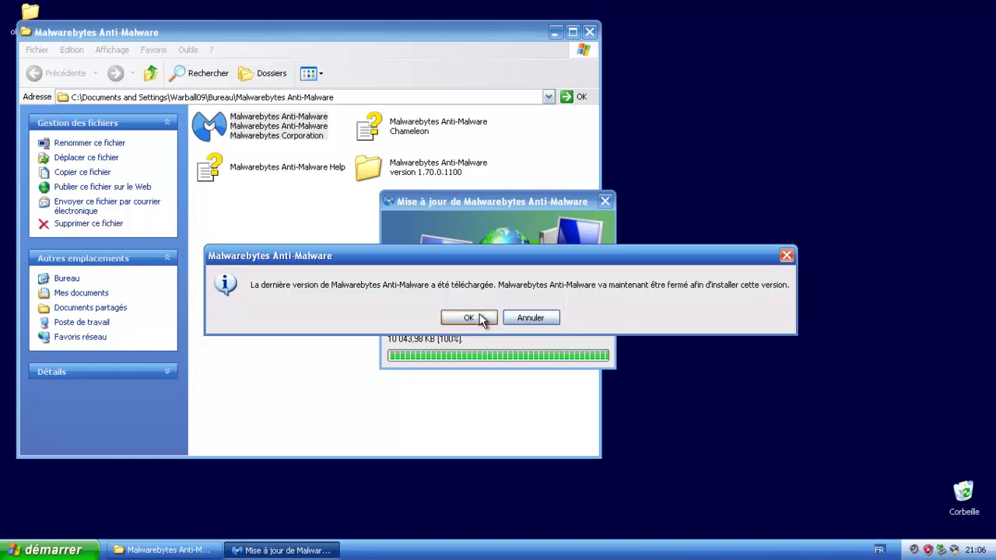
click(484, 317)
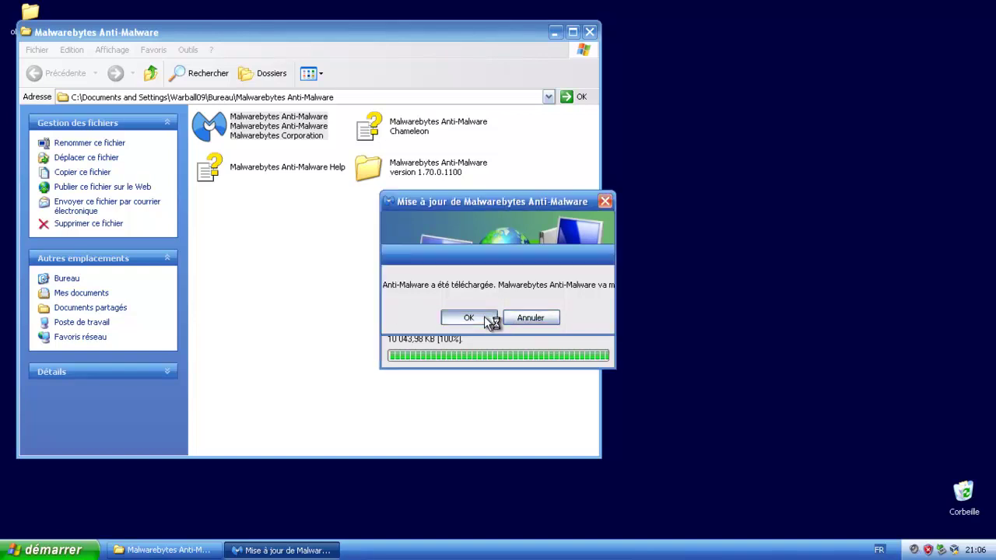
click(506, 309)
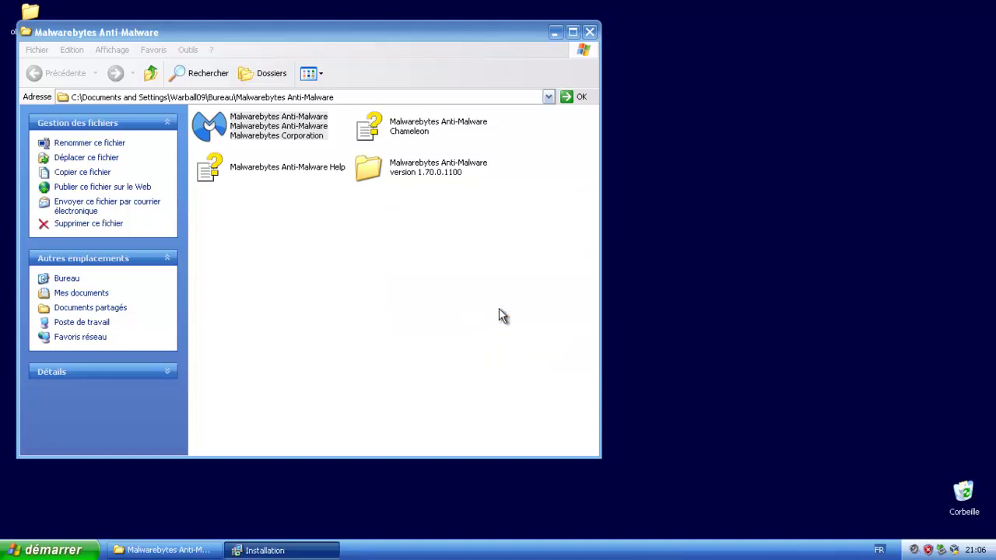
- Install Malwarebytes Anti-Malware 1.75.0.1300, accepting the licence agreement and keeping the default destination, start menu folder and desktop icon option
click(594, 394)
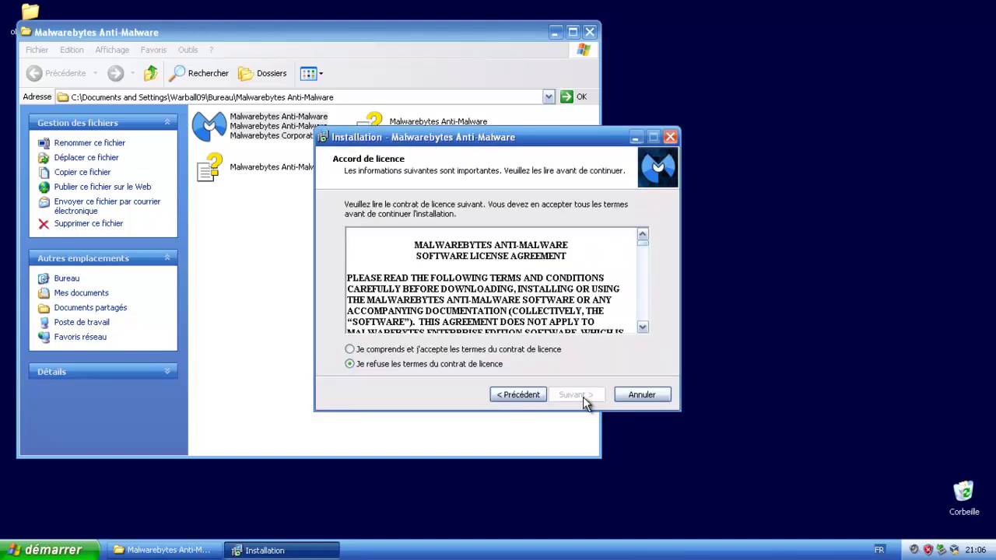
click(544, 351)
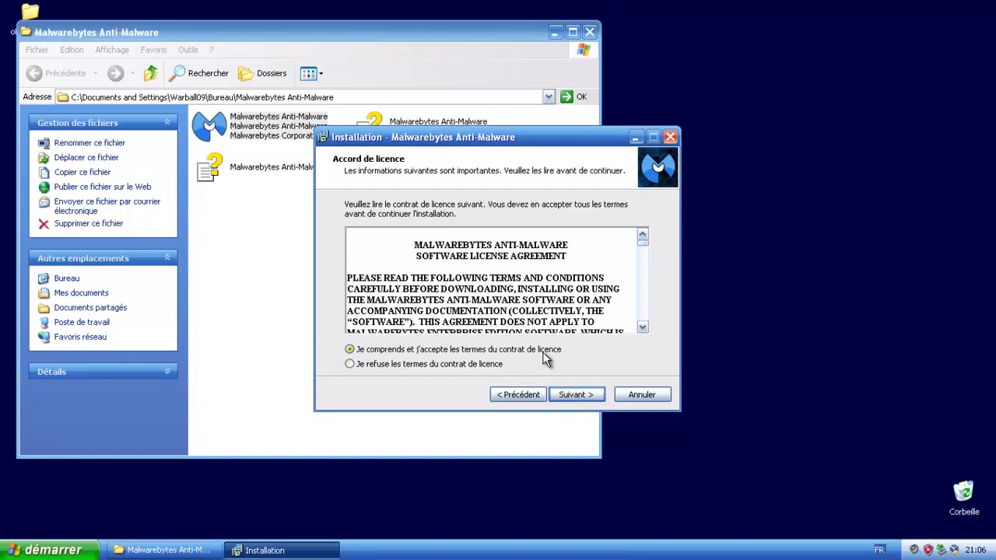
click(583, 395)
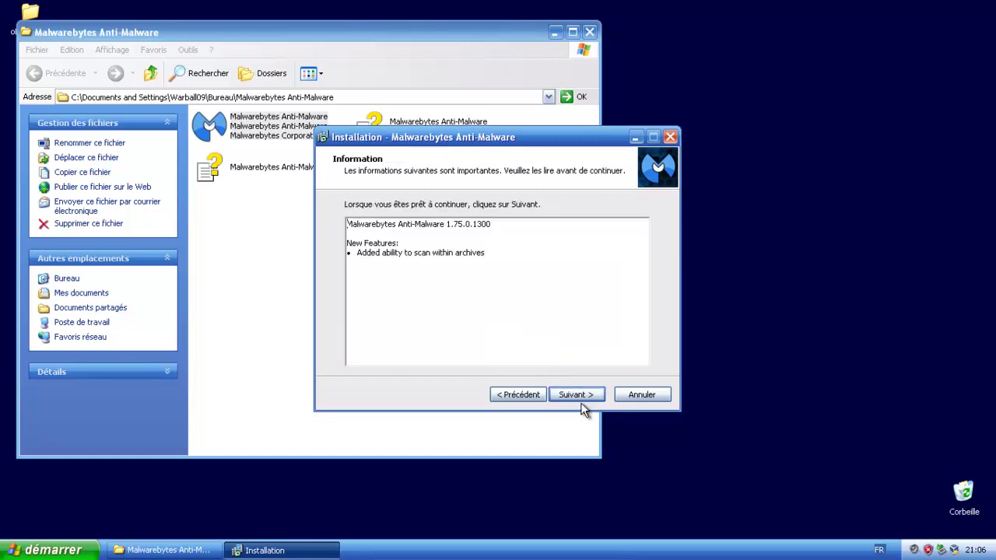
click(581, 401)
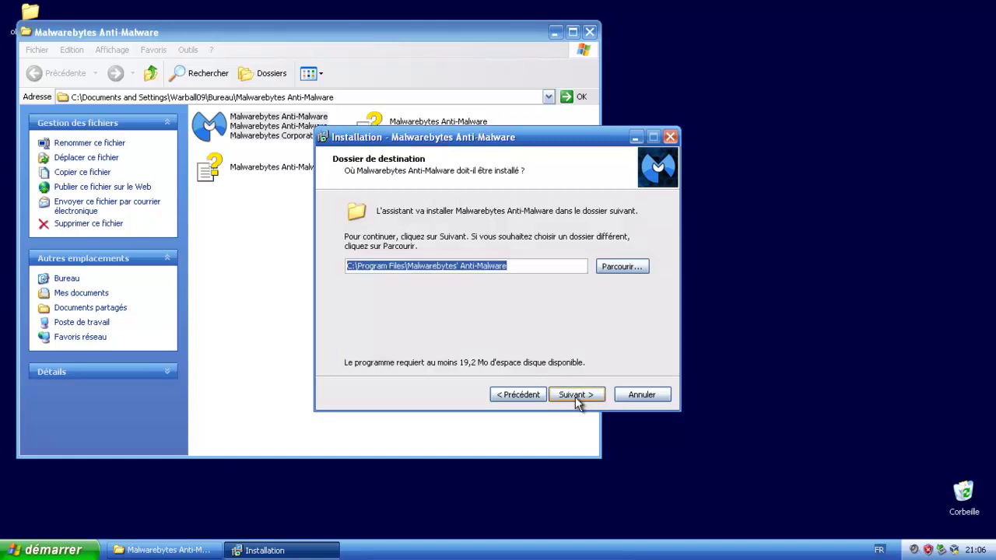
click(566, 399)
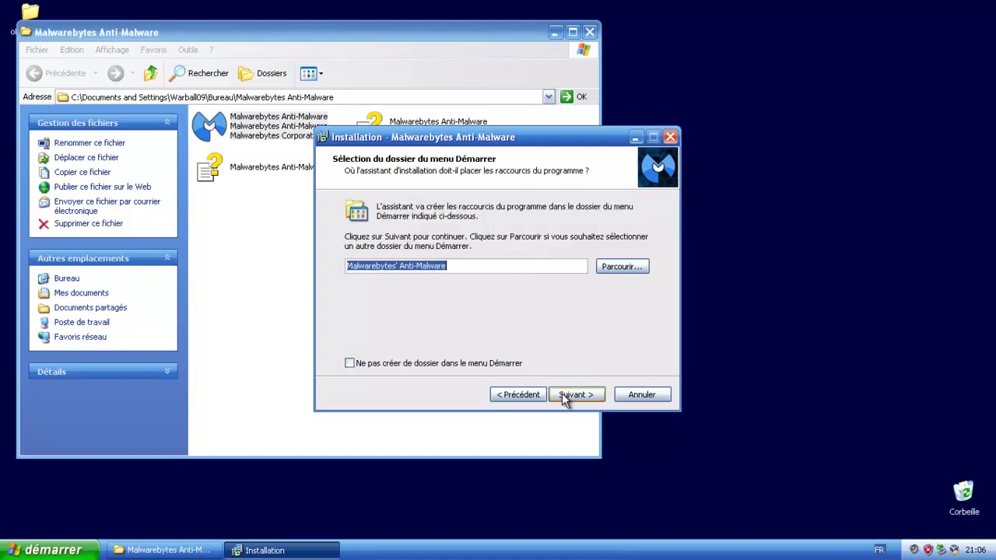
click(591, 399)
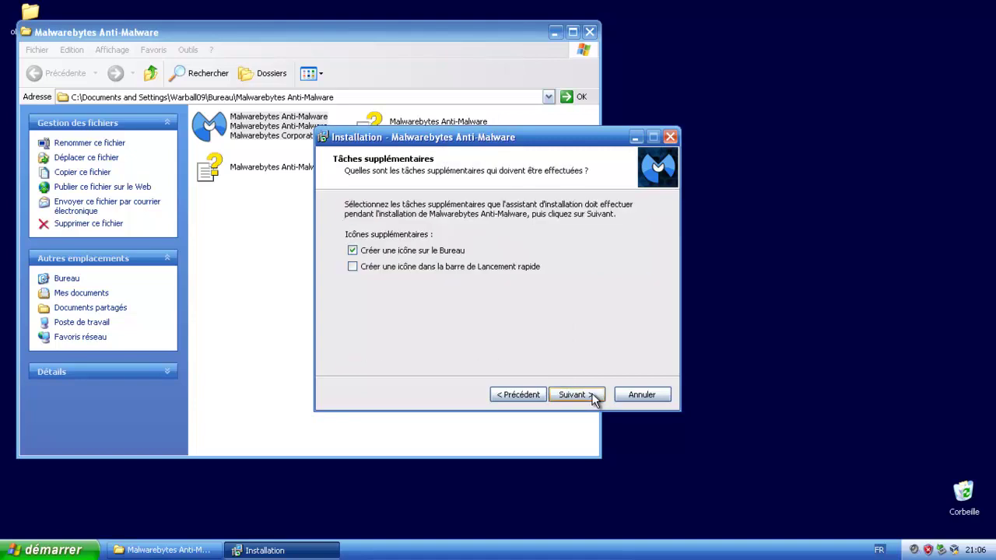
click(640, 396)
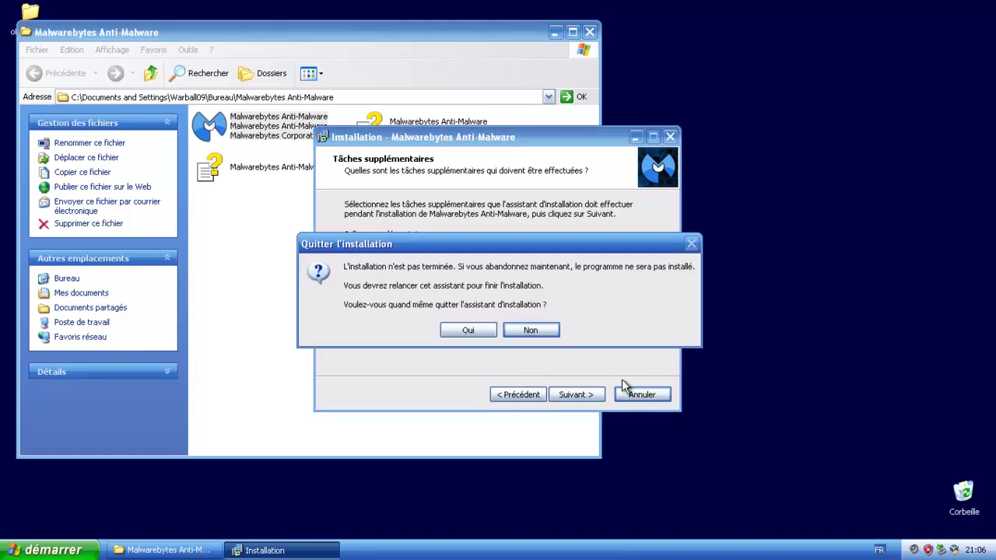
click(514, 331)
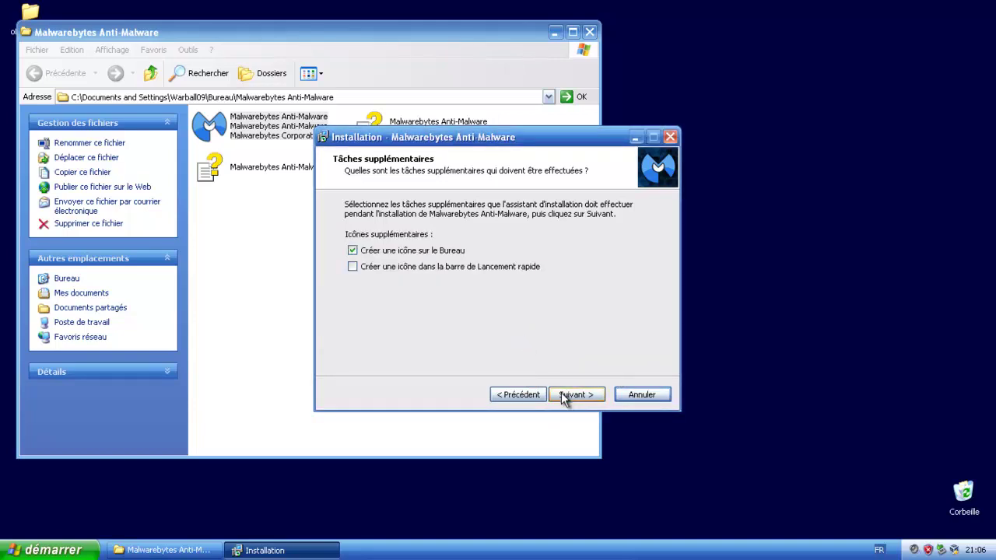
click(590, 396)
click(590, 396)
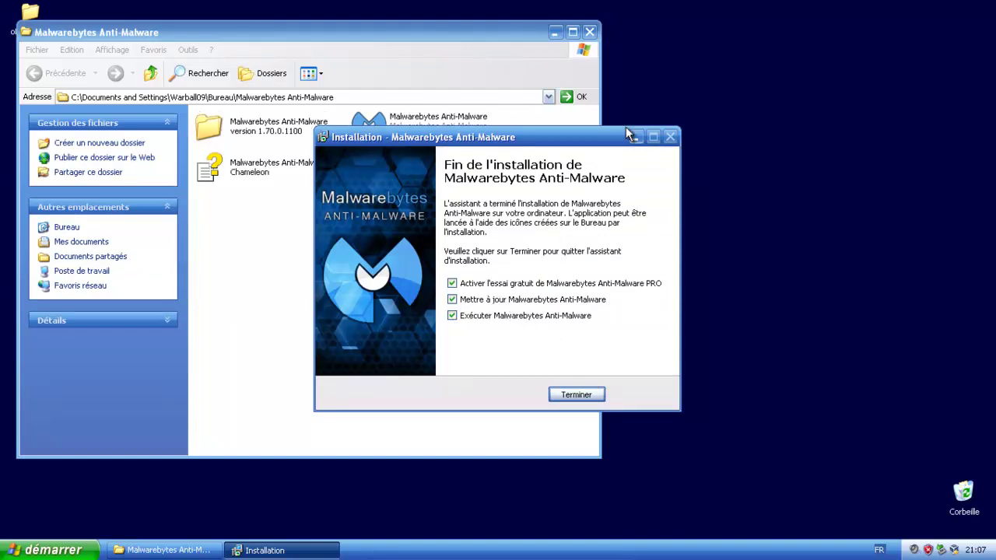
- Finish the setup wizard without the free PRO trial or launching the program, letting the database update run
click(492, 303)
click(495, 285)
click(485, 321)
click(577, 396)
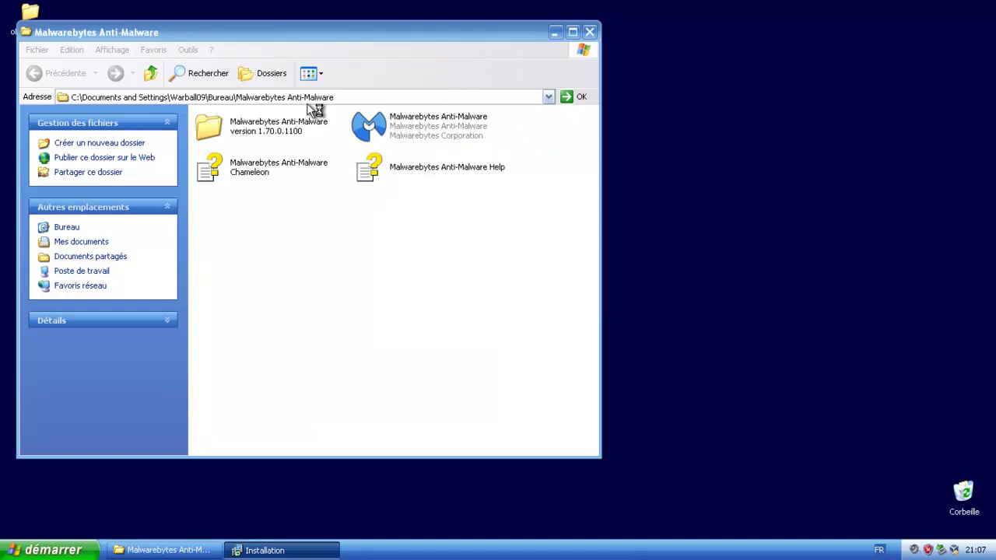
- Try to launch the portable Malwarebytes Anti-Malware during the update, minimise its folder window and dismiss the message
click(374, 136)
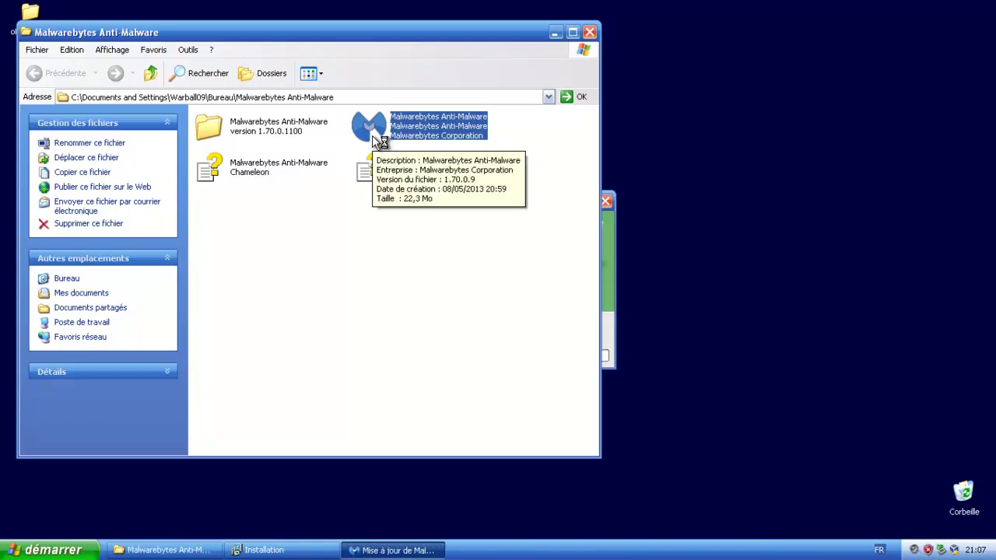
click(555, 33)
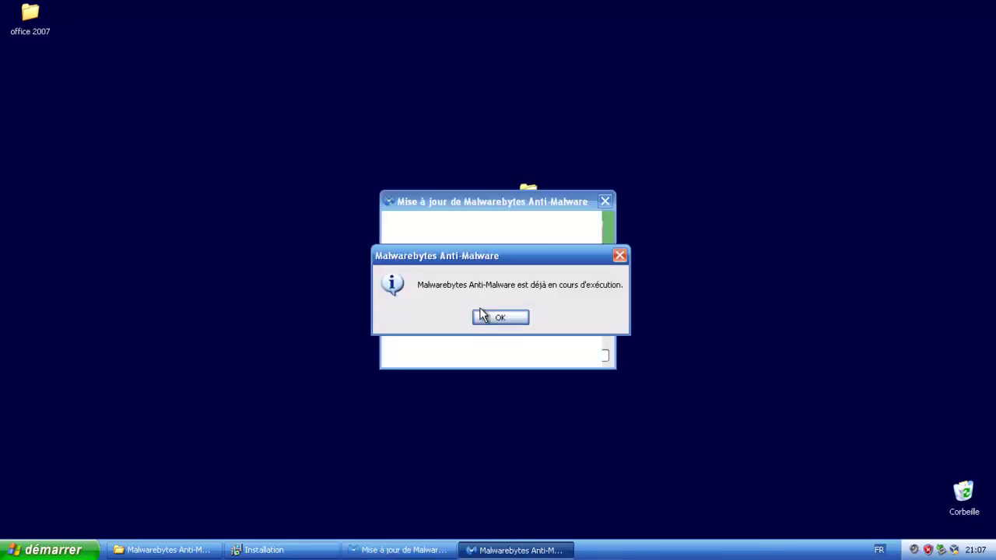
click(486, 317)
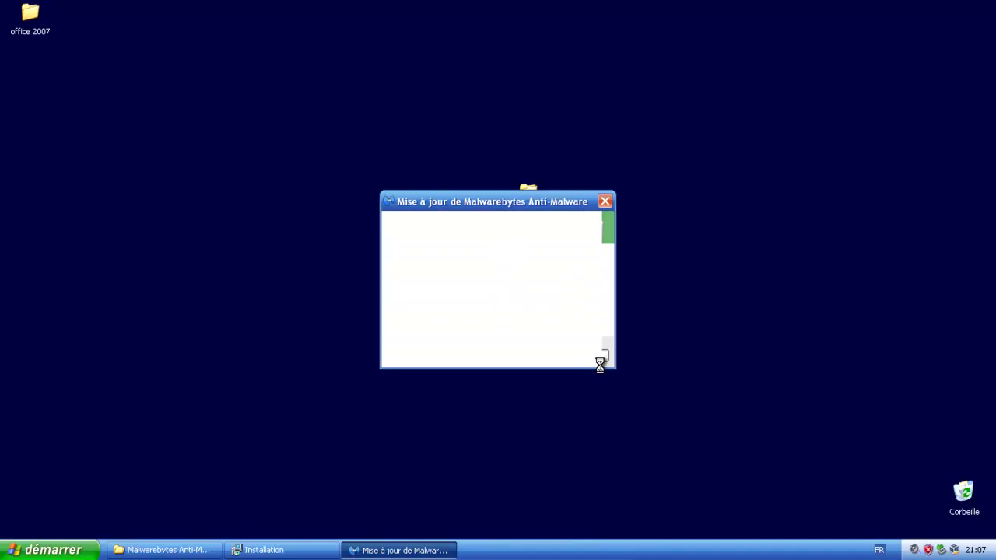
- Check the list of installed programs through My Computer for a Malwarebytes entry, and close both windows
click(15, 553)
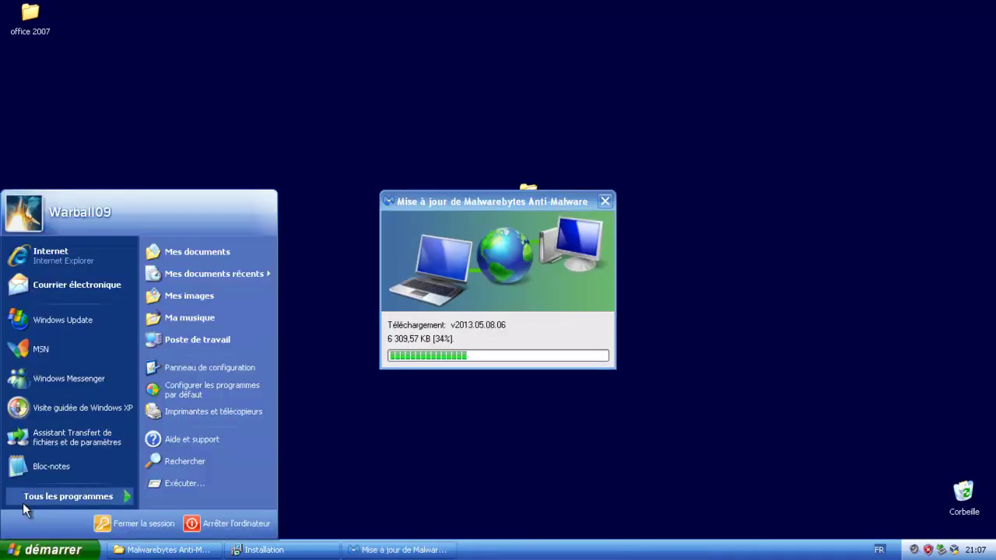
click(183, 345)
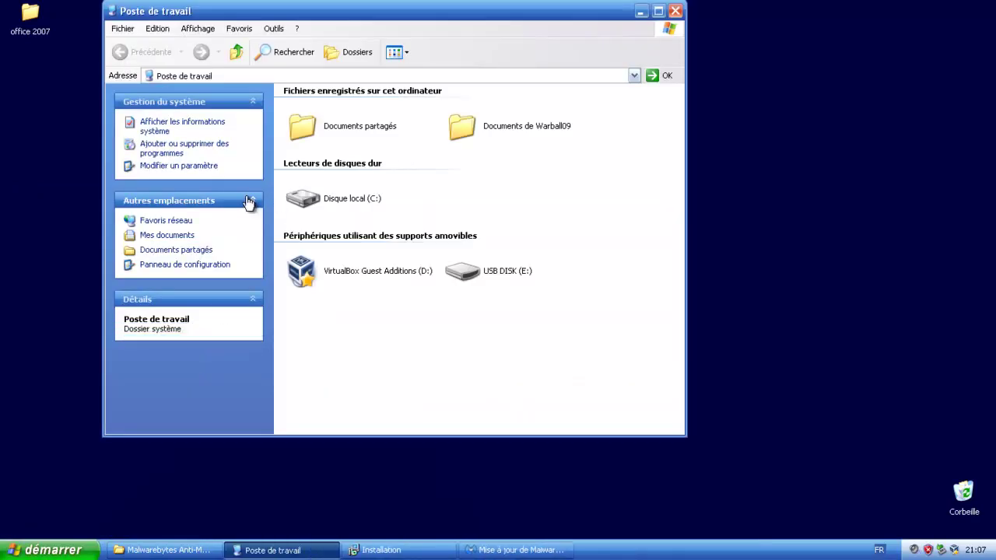
click(186, 146)
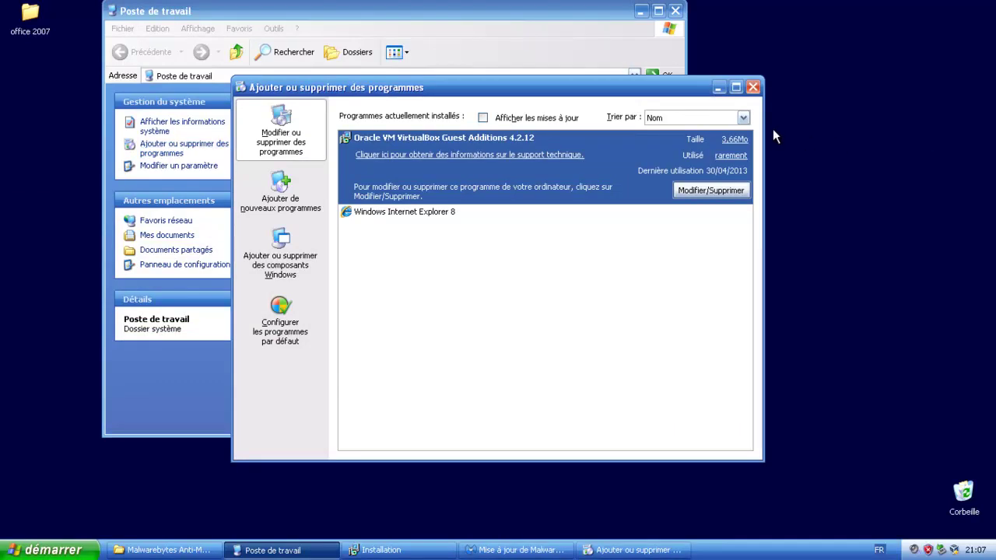
click(754, 87)
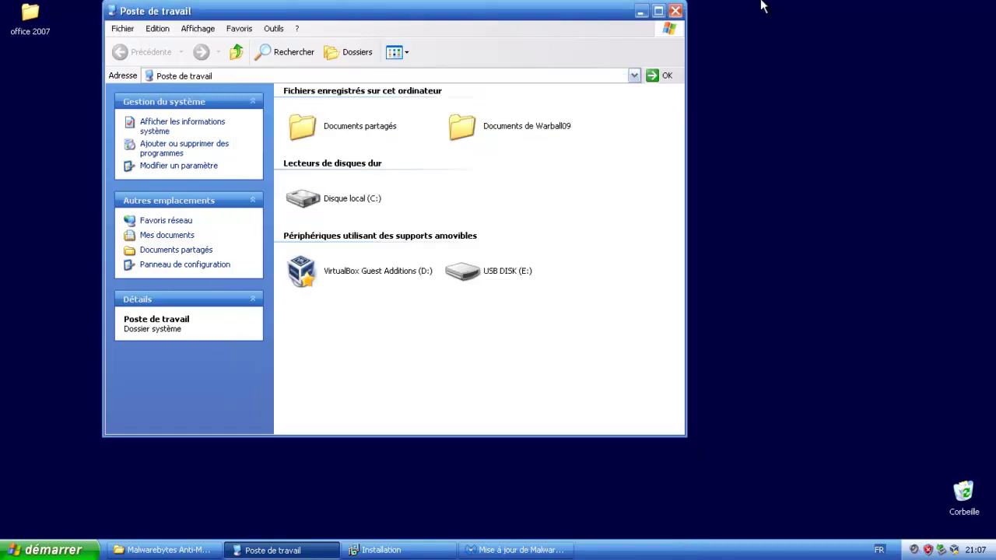
click(675, 11)
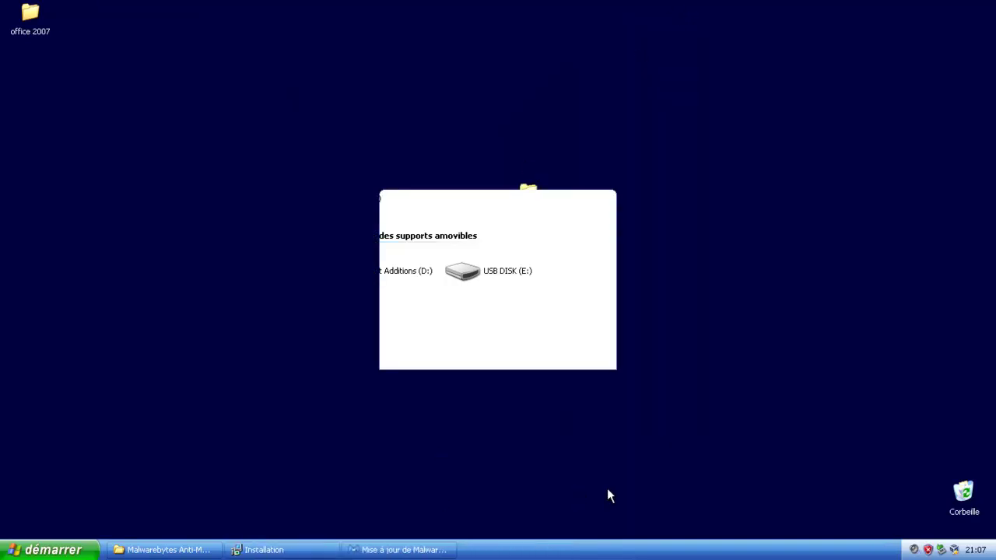
- Return to the Malwarebytes update window and acknowledge the database update
click(374, 549)
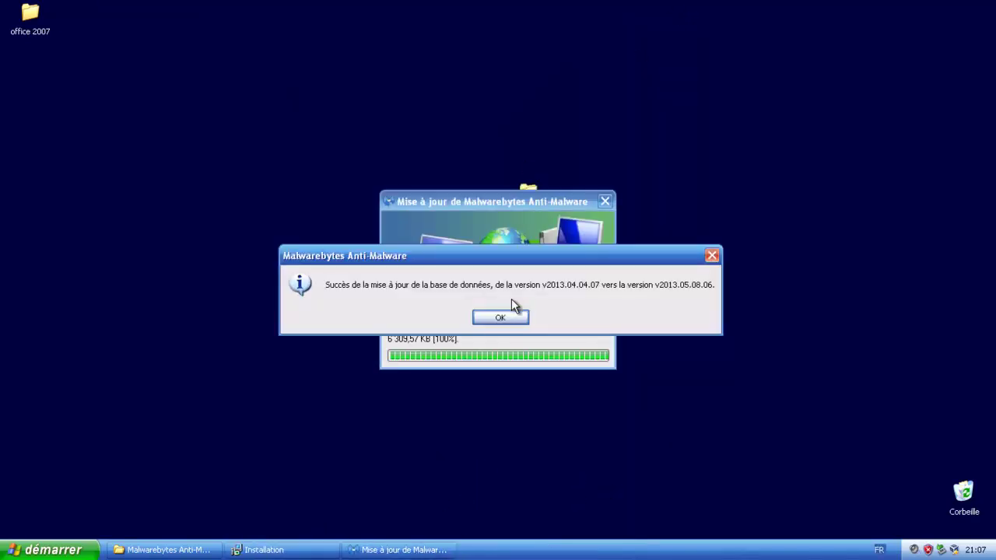
click(514, 320)
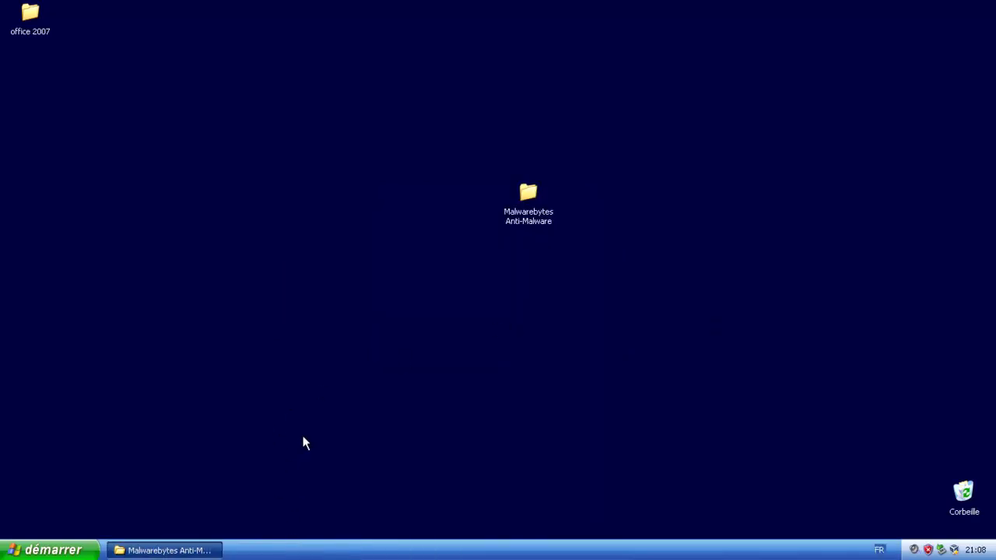
- Check the list of installed programs again through the Control Panel, and close both windows
click(90, 550)
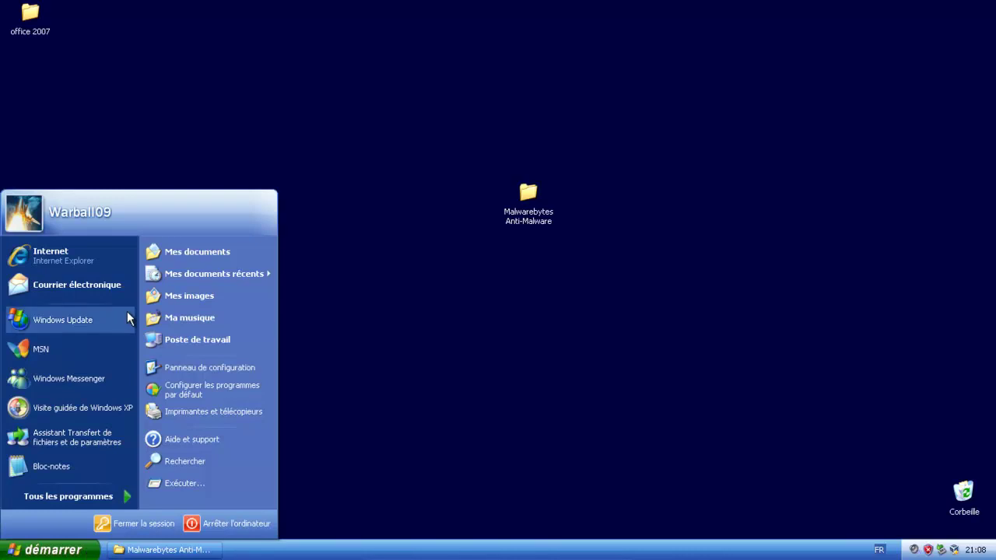
click(224, 368)
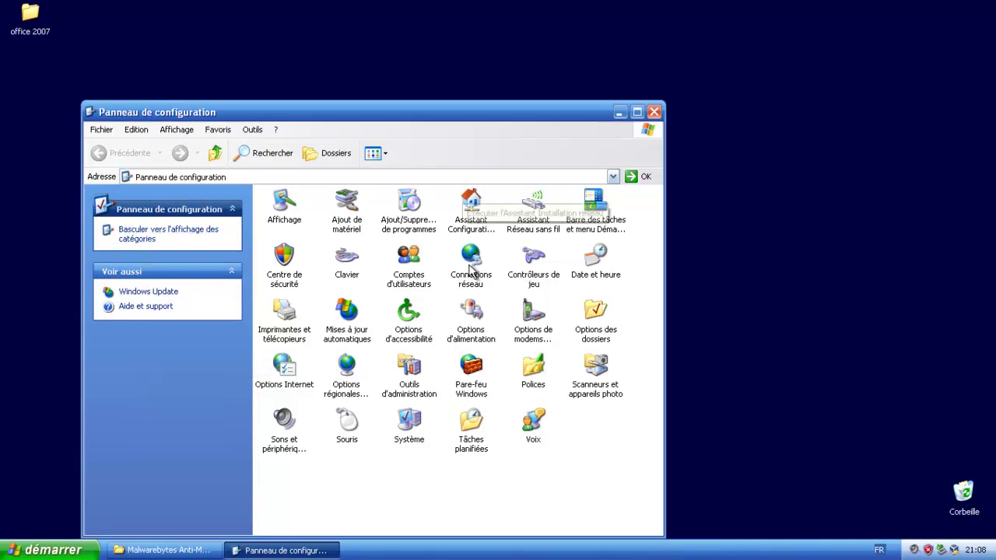
click(398, 231)
double_click(399, 231)
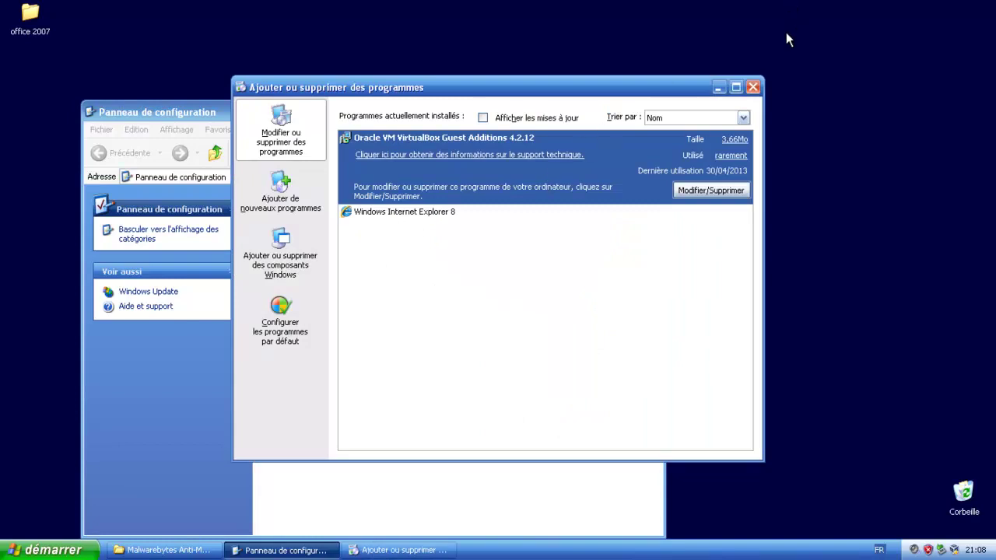
click(752, 87)
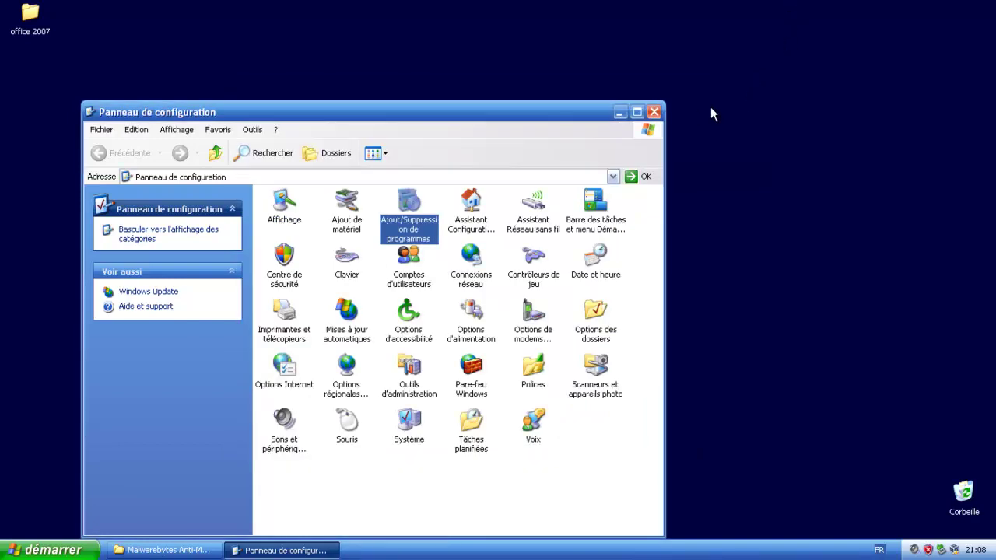
click(657, 109)
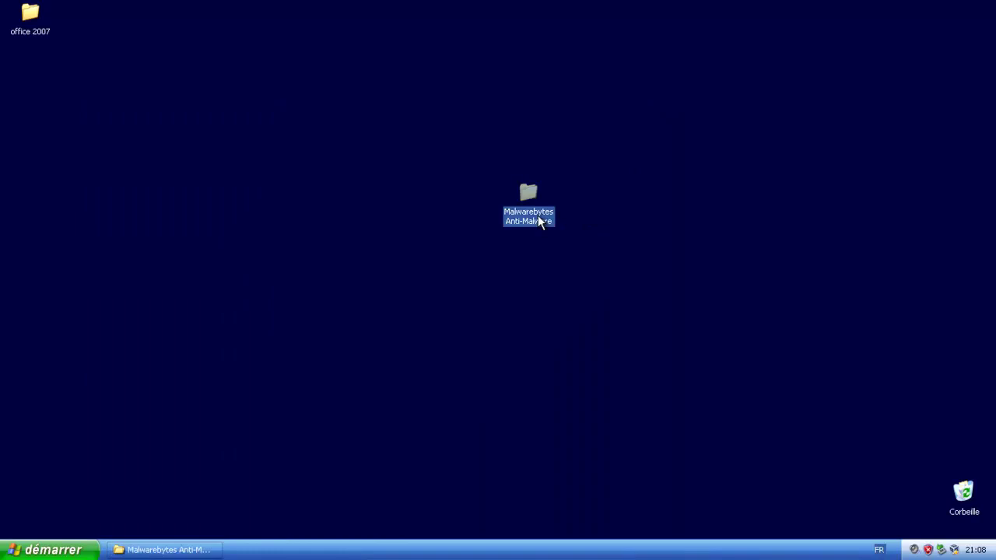
- Launch the portable Malwarebytes Anti-Malware from its desktop folder, check for database updates and dismiss the message
double_click(537, 216)
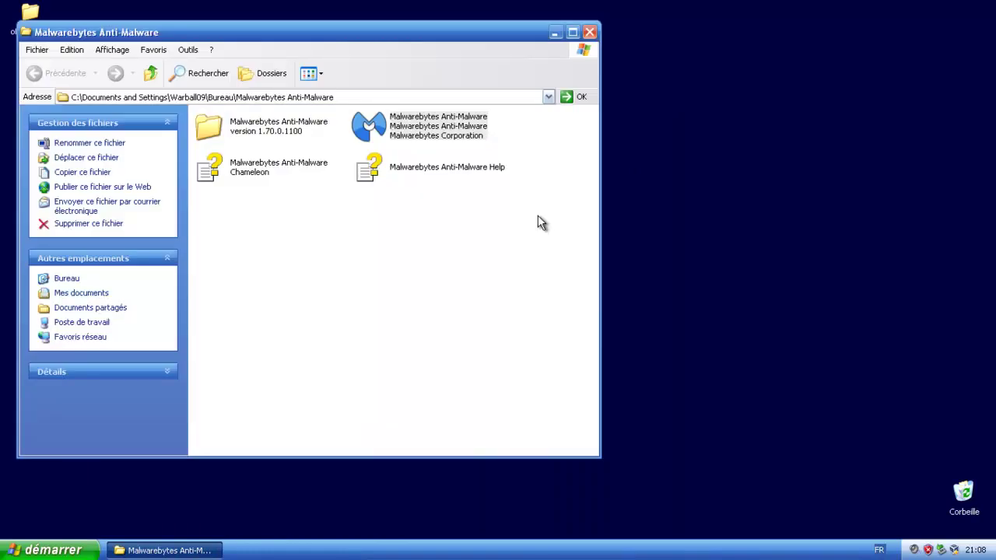
double_click(440, 135)
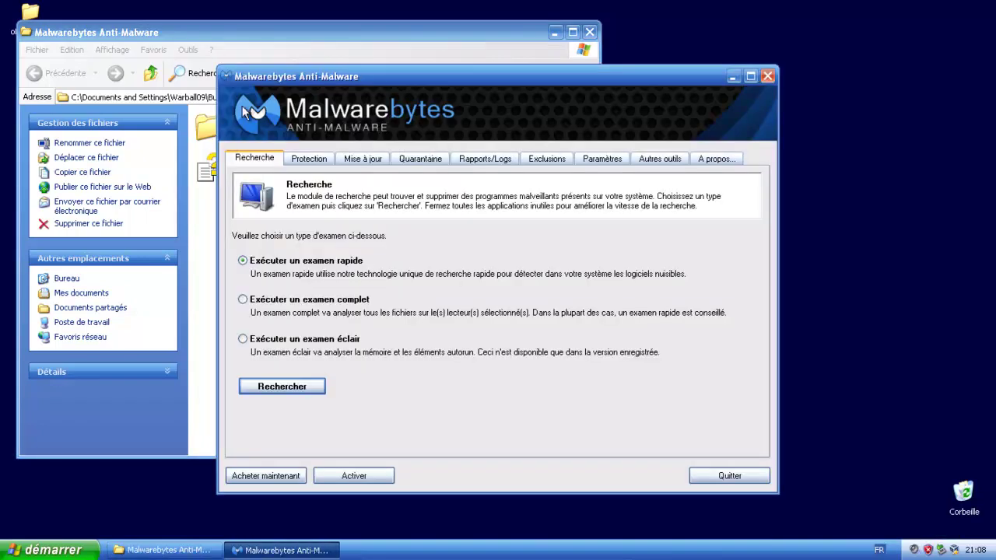
click(364, 159)
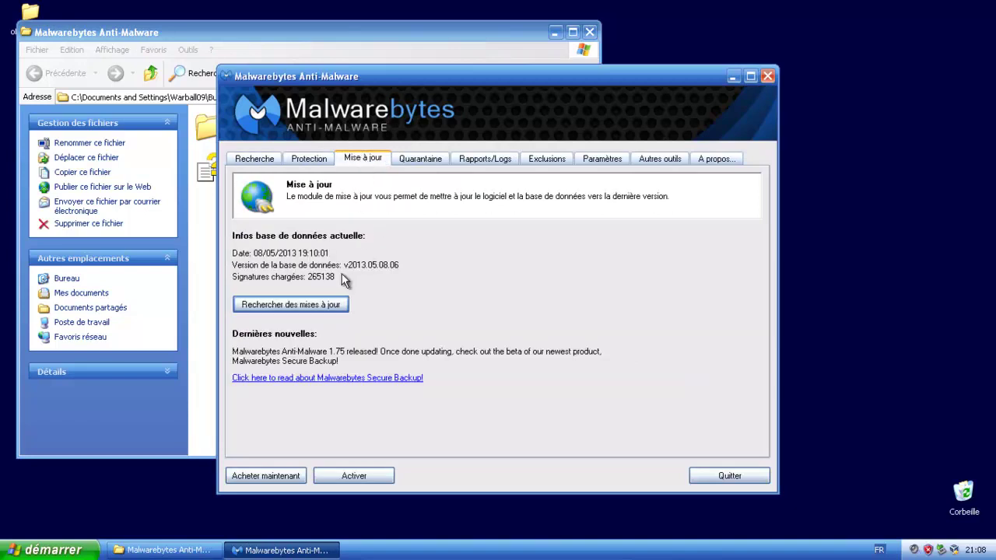
click(325, 306)
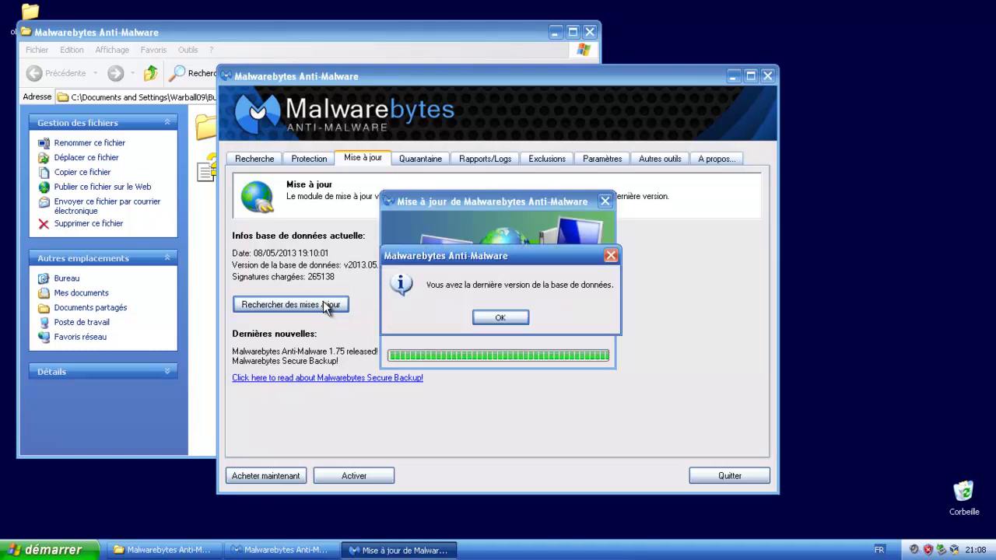
click(512, 323)
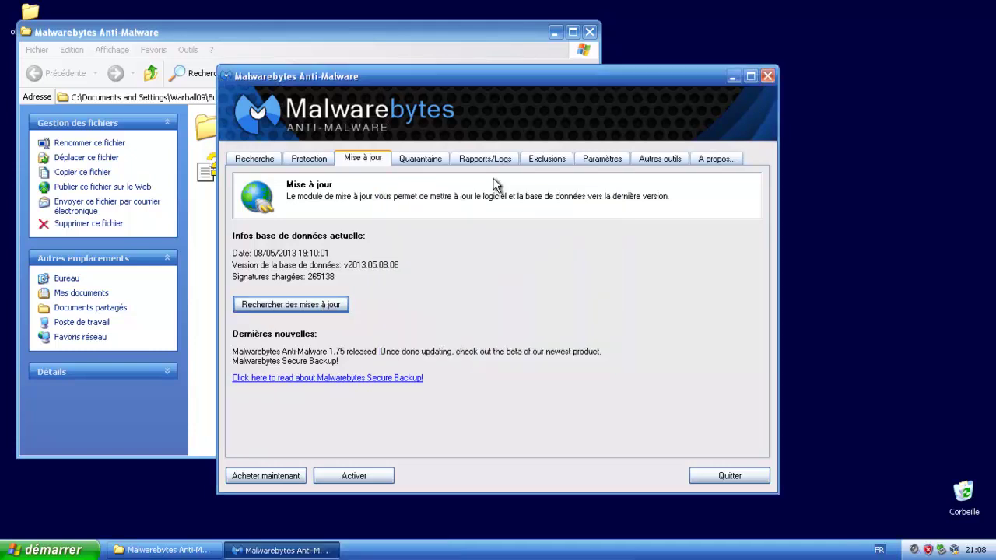
- Start a full scan of drive C:\ in the portable Malwarebytes Anti-Malware and minimise its window
click(257, 160)
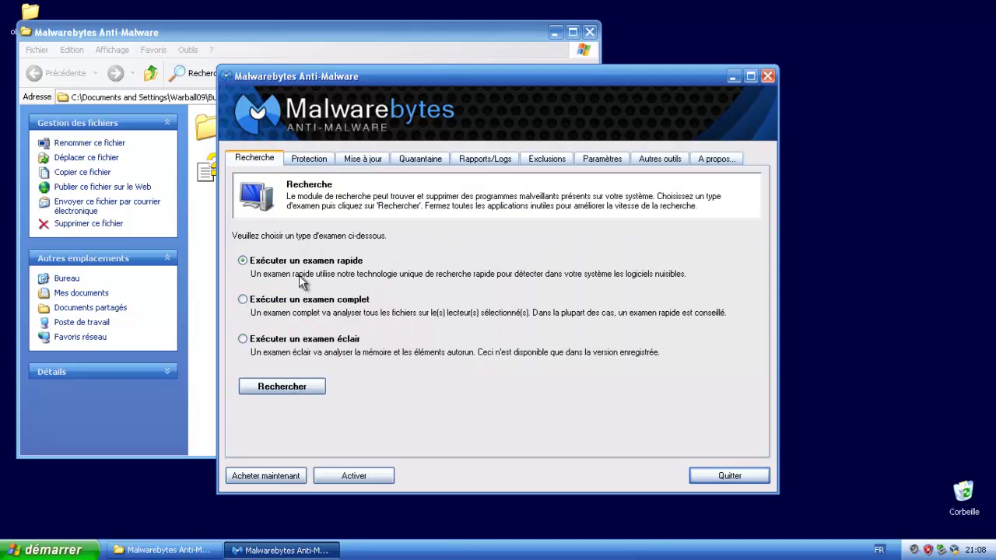
click(305, 307)
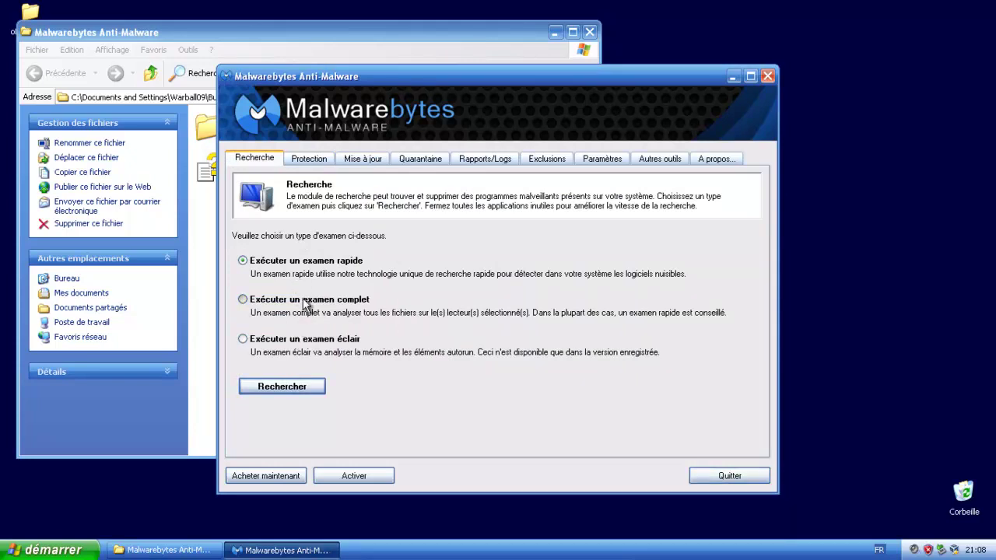
click(298, 393)
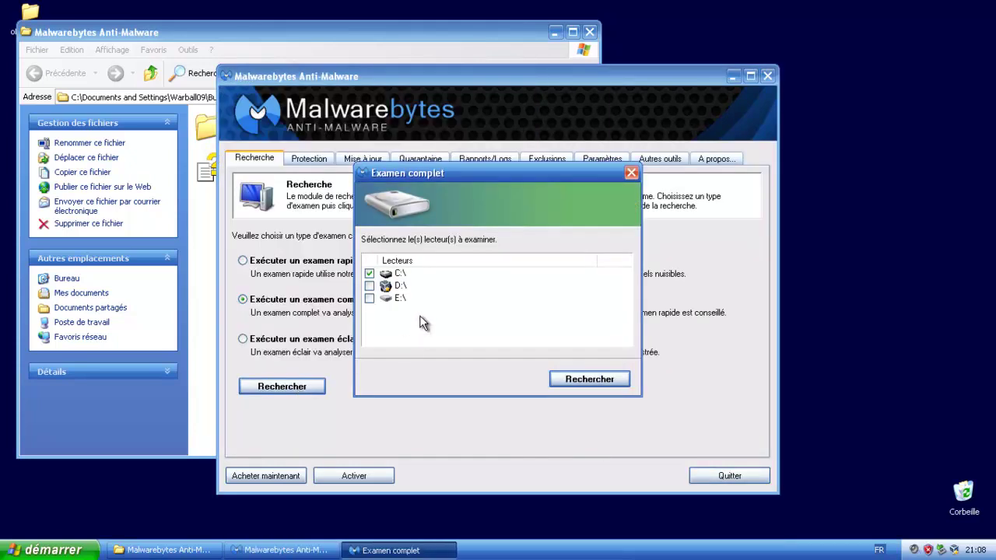
click(567, 385)
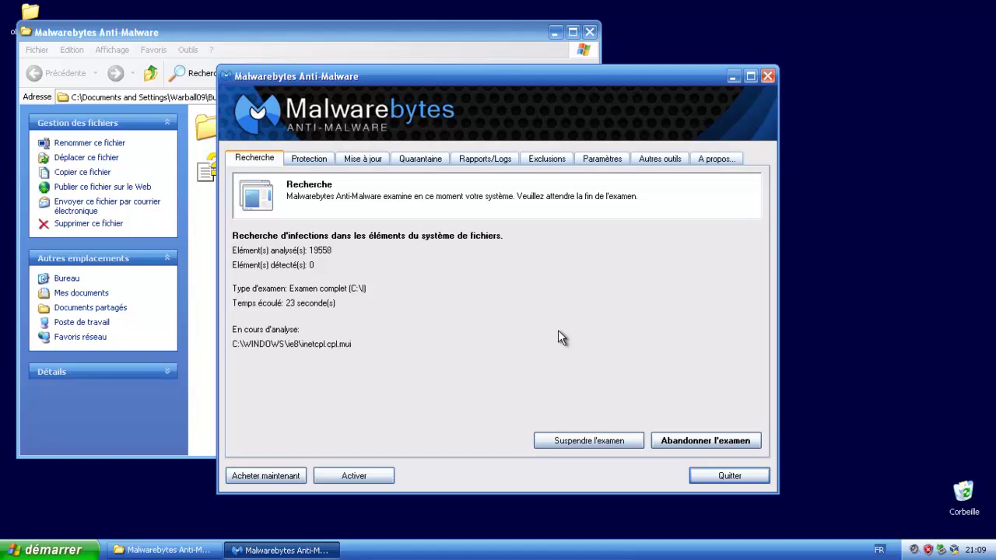
click(731, 81)
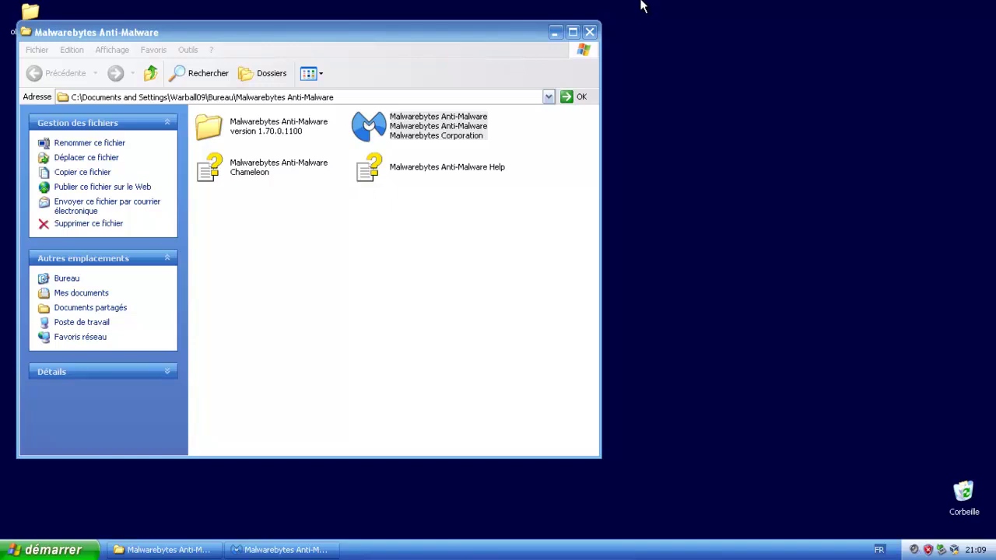
- Minimise the folder window and move the Malwarebytes Anti-Malware folder to the upper-right corner of the desktop
click(556, 33)
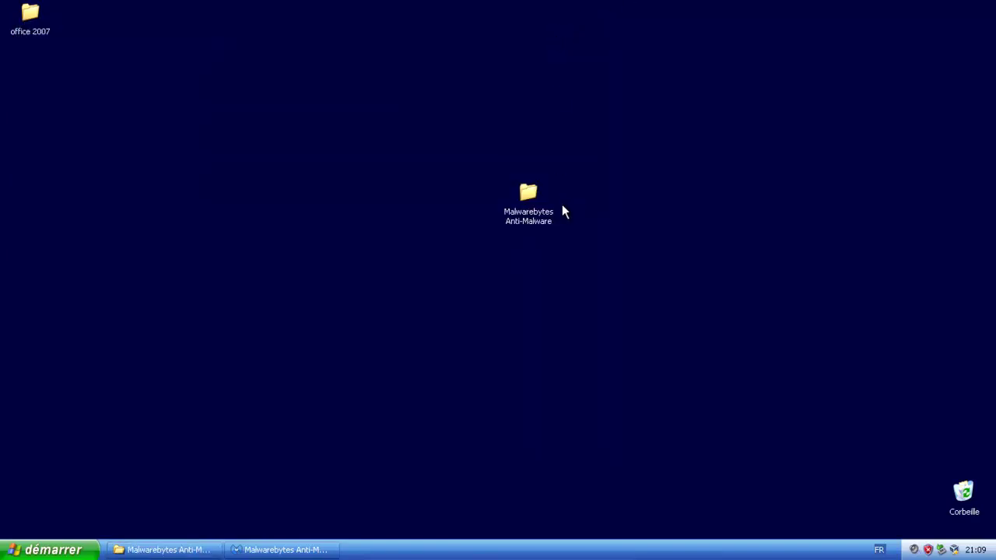
drag(530, 199, 965, 32)
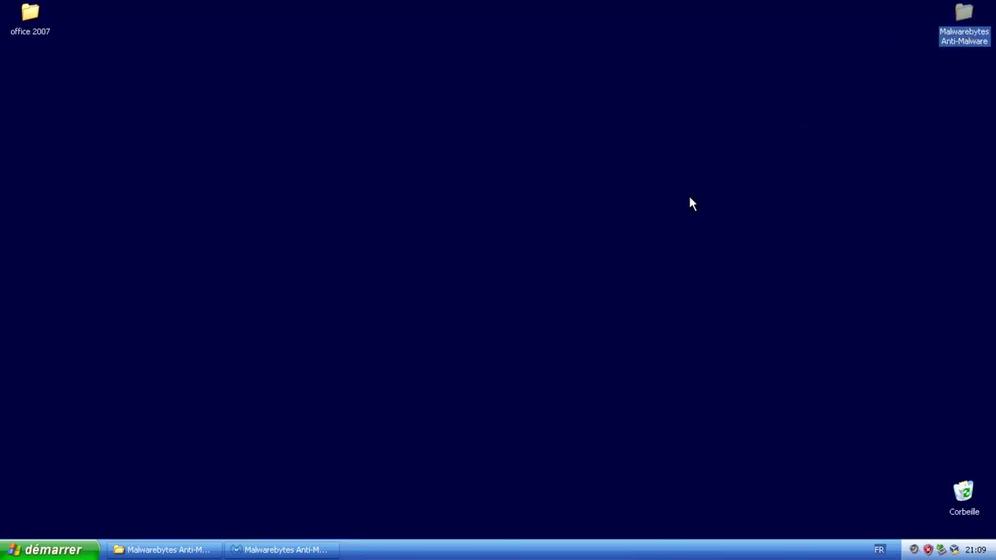
click(483, 273)
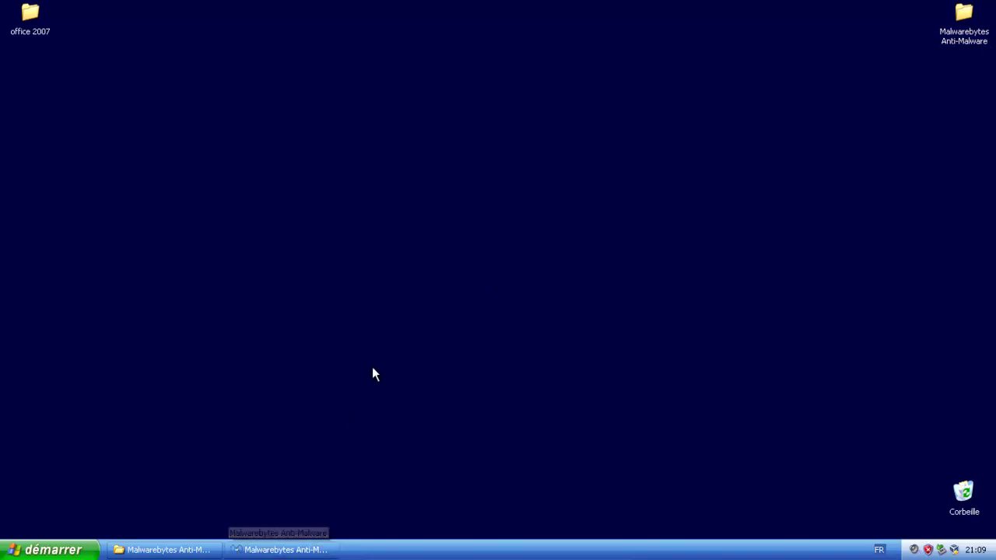
mouse_move(606, 554)
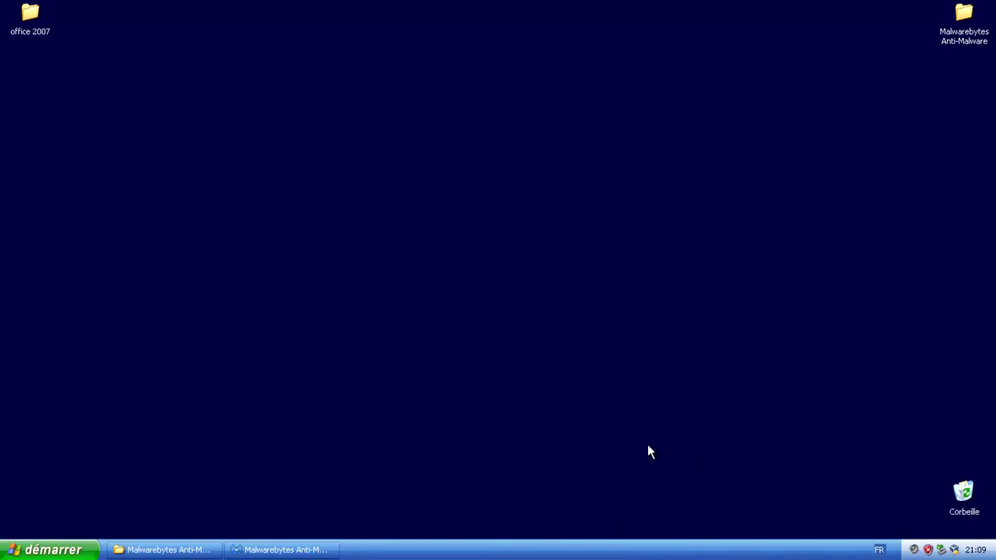
- Reopen the Malwarebytes Anti-Malware folder, check the progress of the running full scan, and minimise both windows
double_click(962, 14)
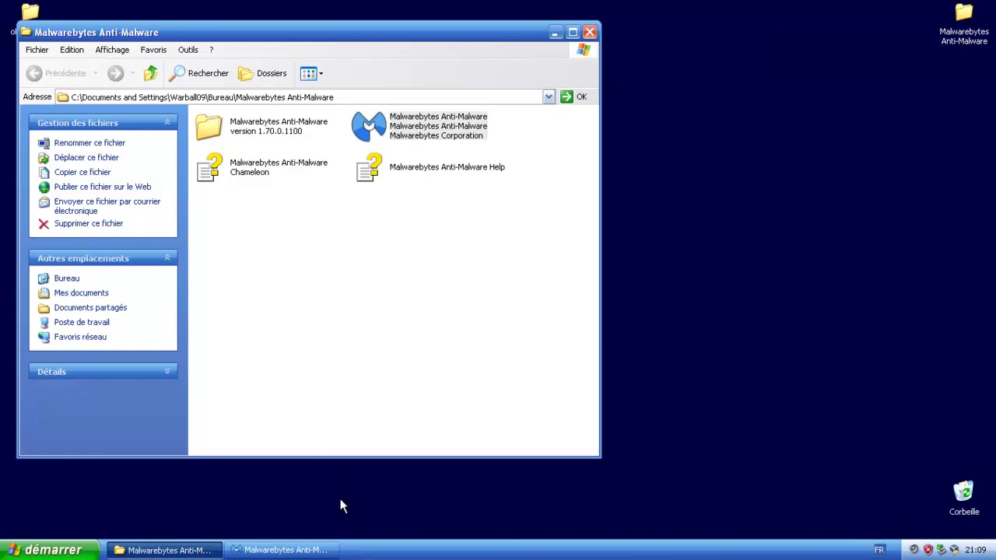
click(310, 551)
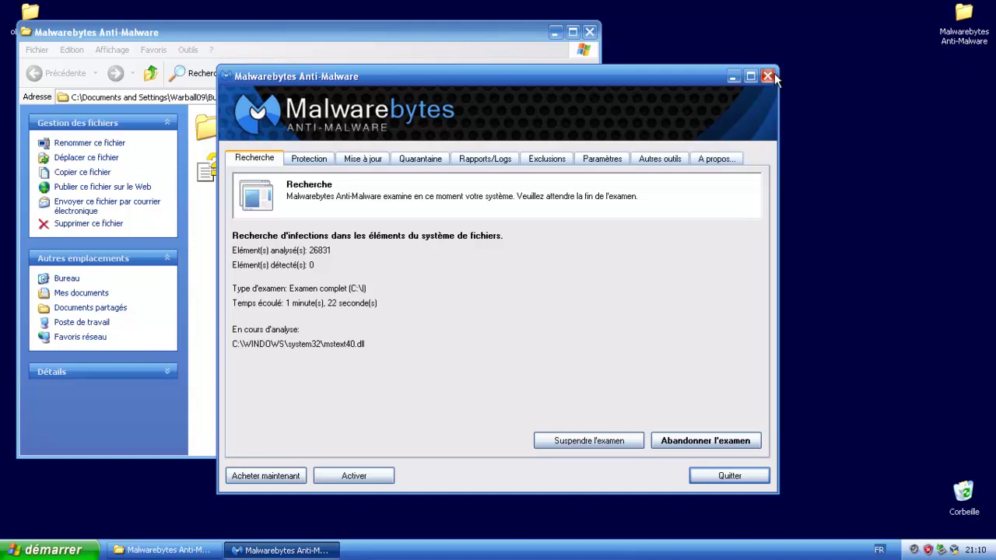
click(735, 76)
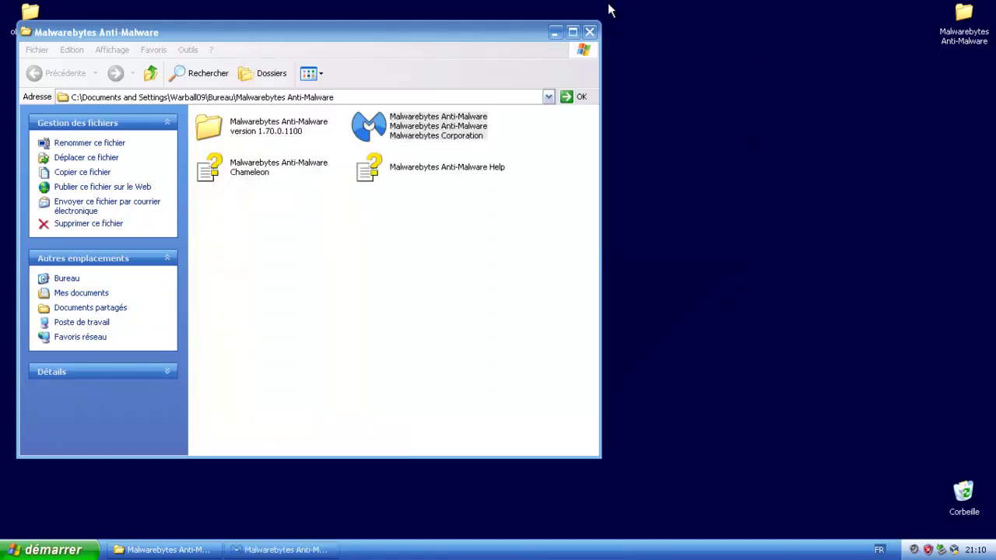
click(555, 33)
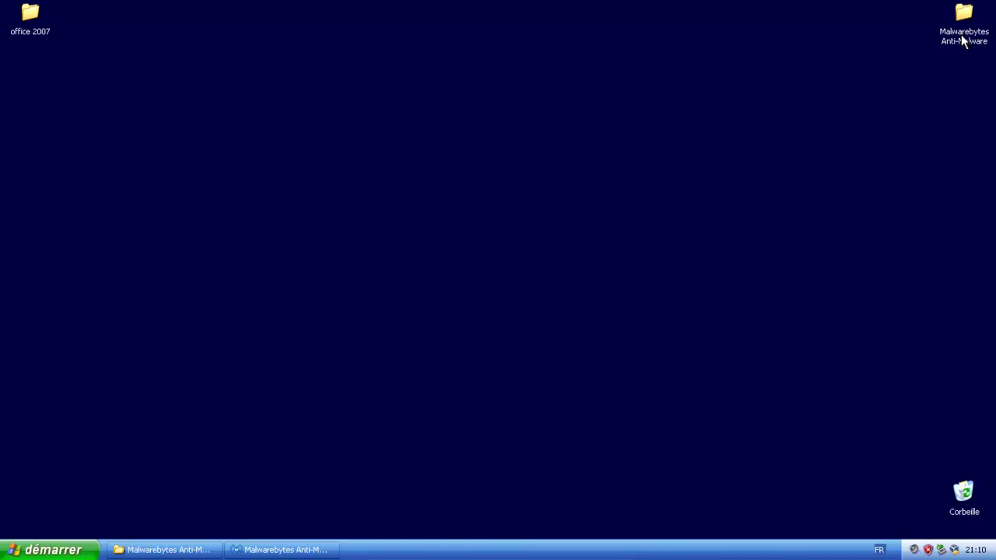
- Move the Malwarebytes Anti-Malware folder back to the middle of the desktop and empty the Recycle Bin
drag(962, 38, 529, 220)
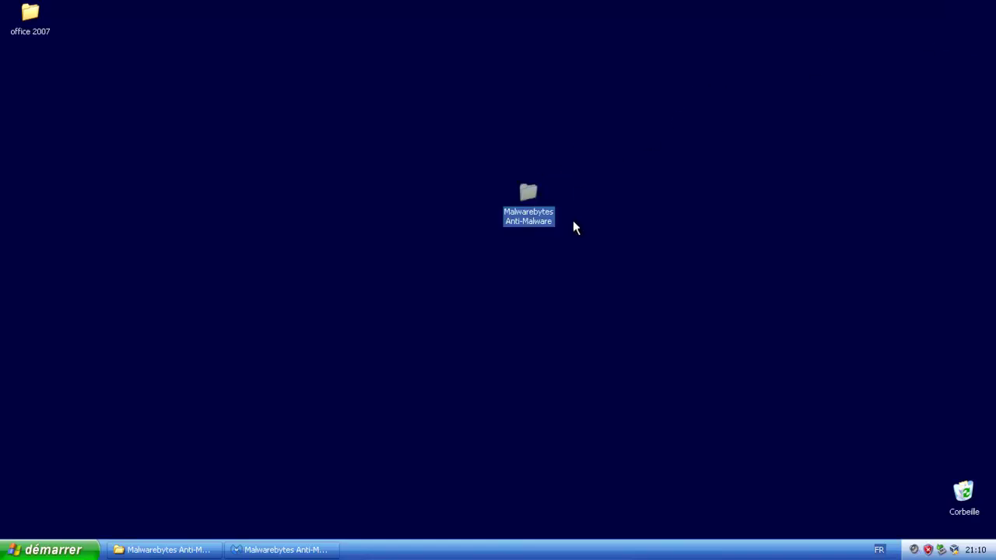
click(961, 515)
right_click(960, 516)
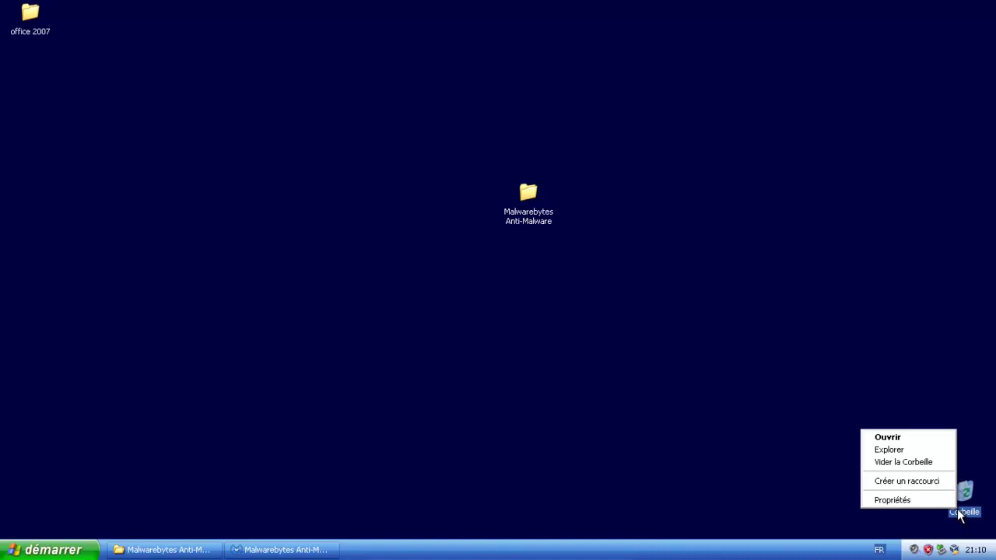
click(948, 464)
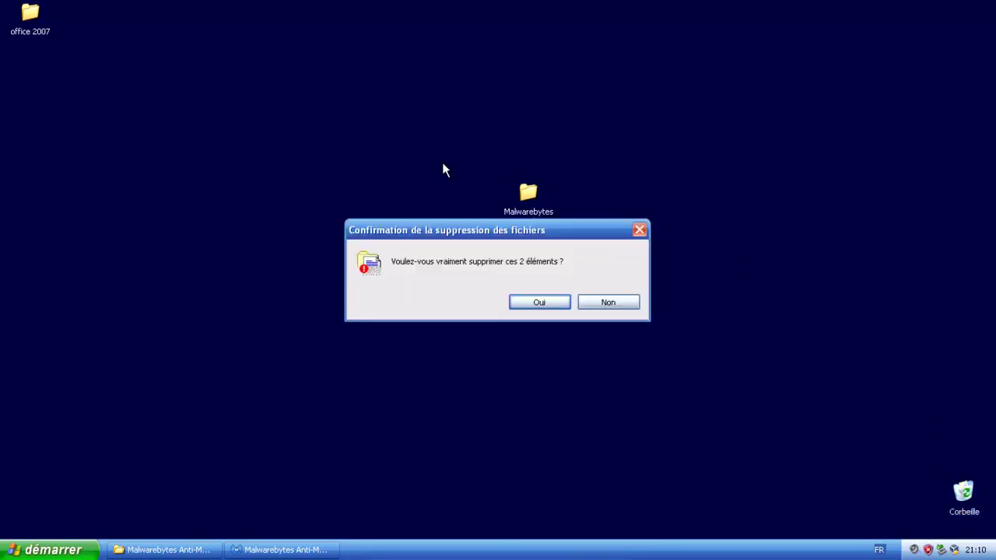
click(554, 300)
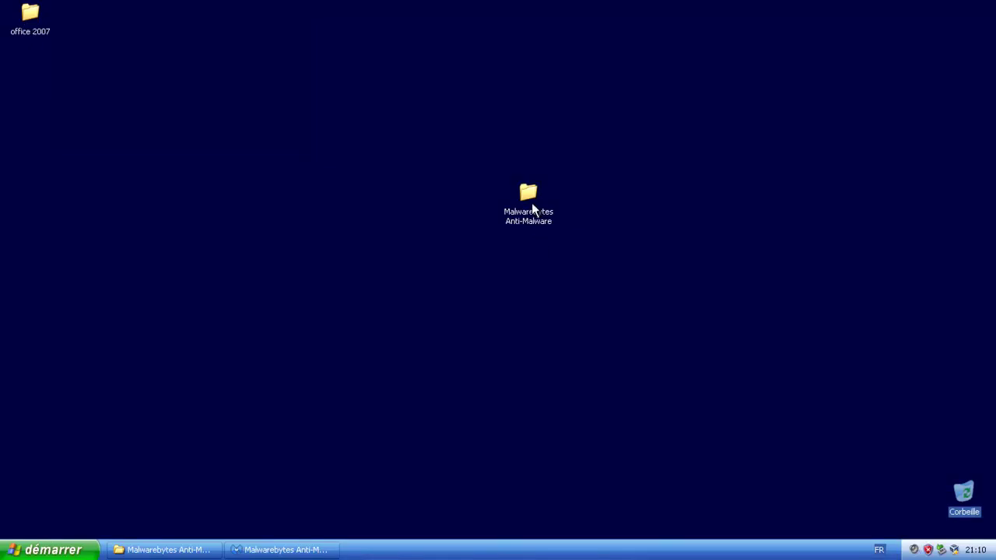
- Restore the Malwarebytes scan window to check its progress, and minimise the virtual machine to return to the host desktop
click(531, 193)
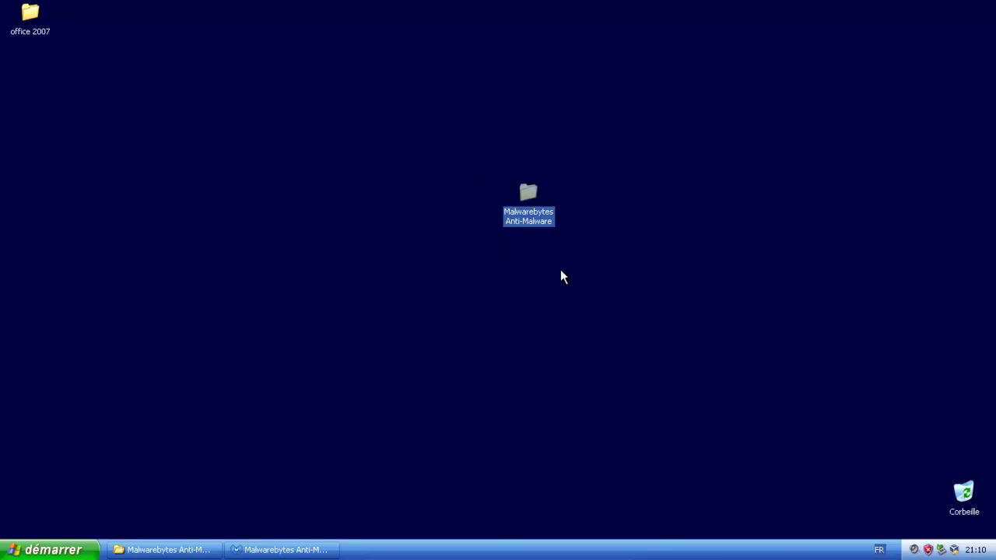
click(323, 550)
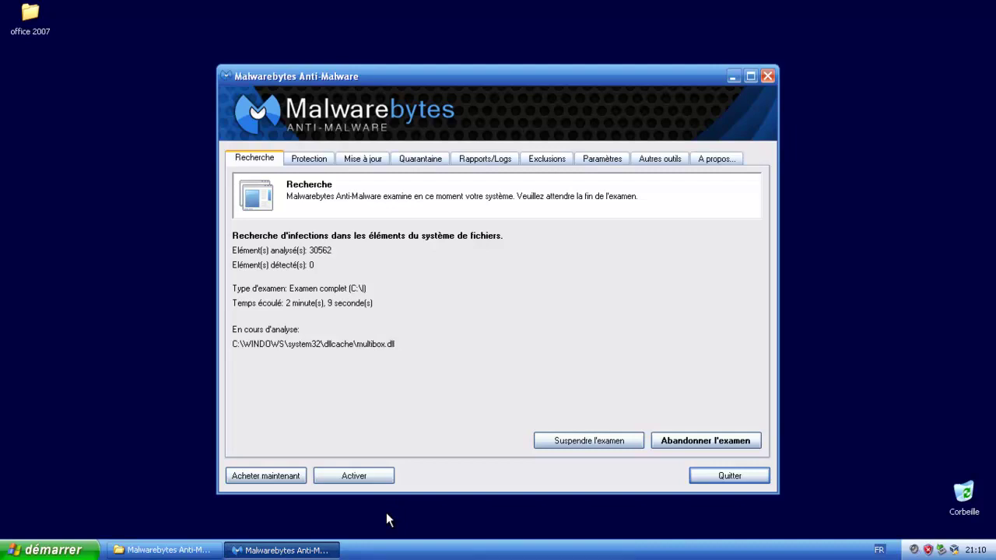
mouse_move(514, 557)
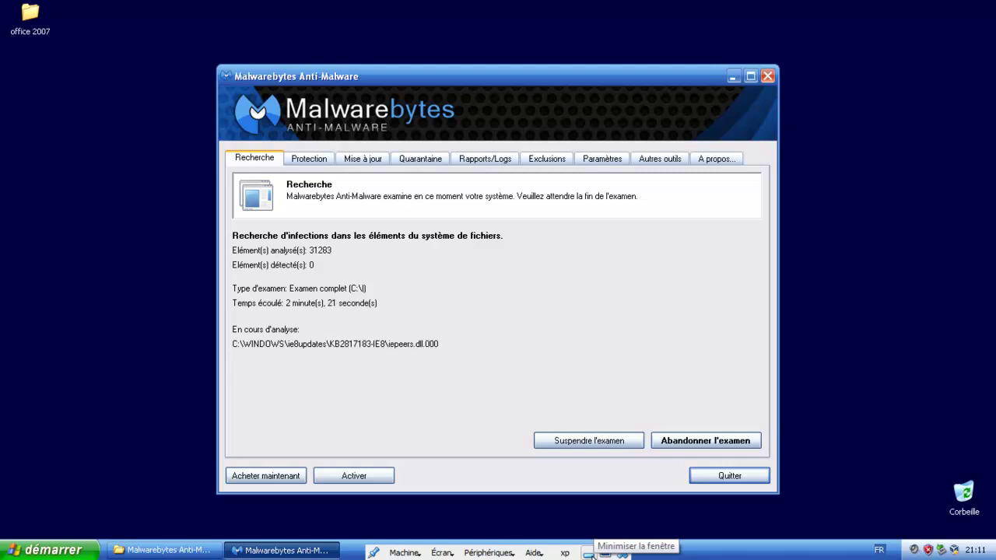
click(589, 554)
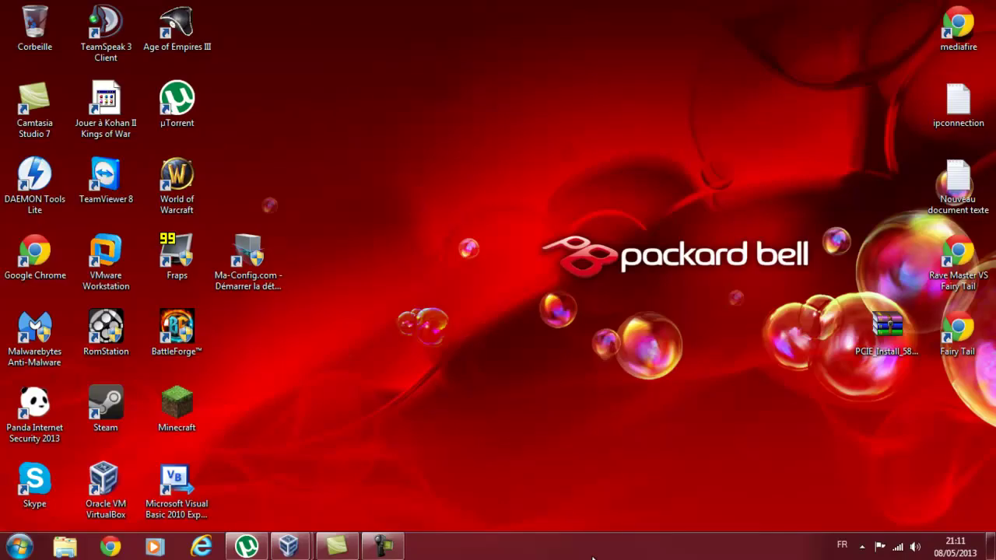
click(393, 547)
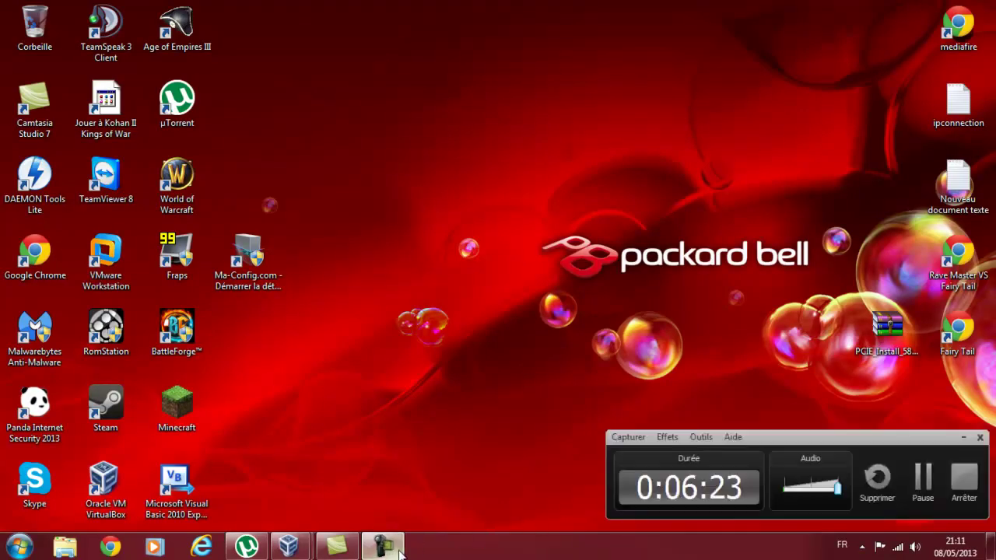